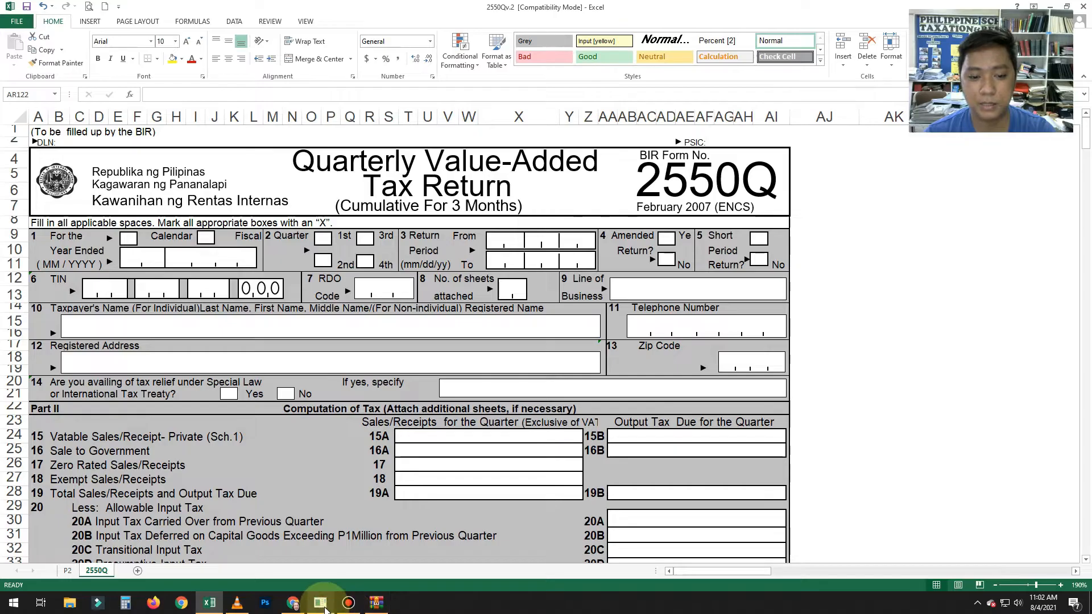
- Look over the Offline eBIRForms profile, then the VAT/Percentage Tax Returns page on the BIR website in Chrome
{"action": "mouse_move", "coordinate": [324, 610]}
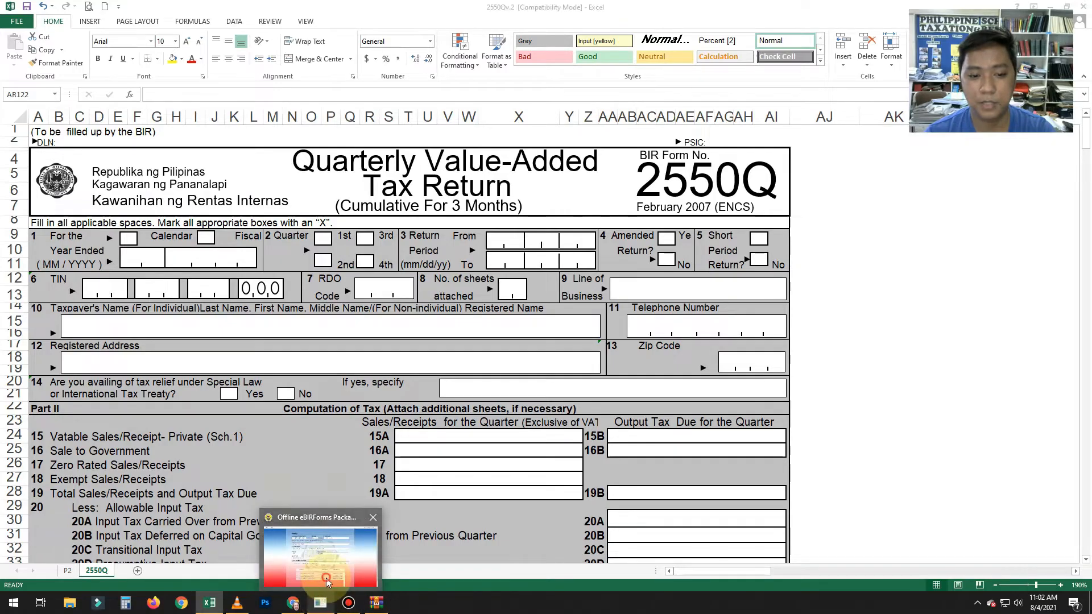
{"action": "left_click", "coordinate": [326, 578]}
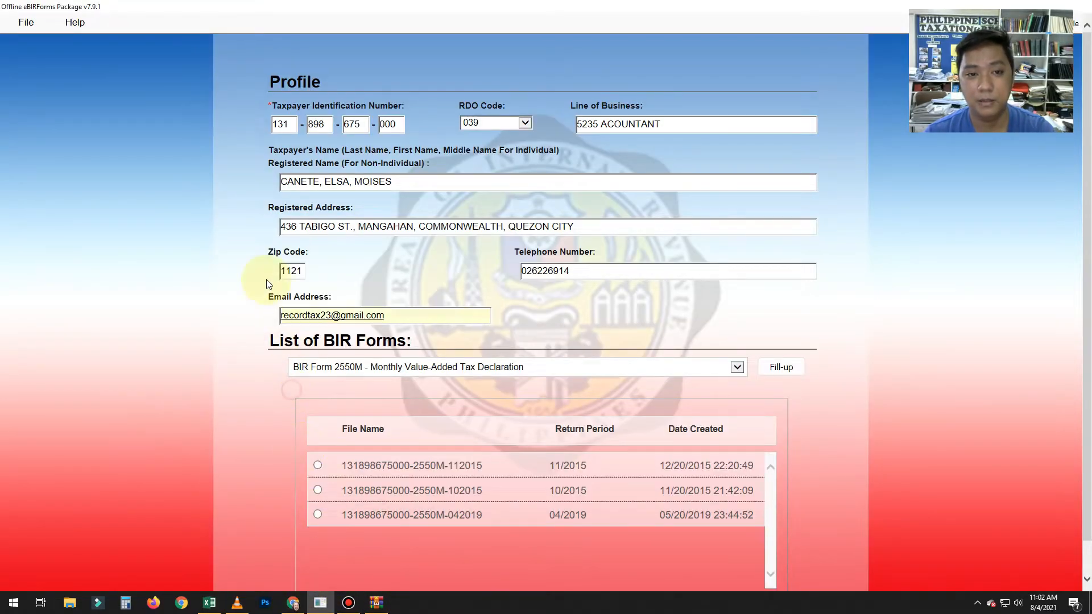
{"action": "left_click", "coordinate": [293, 604]}
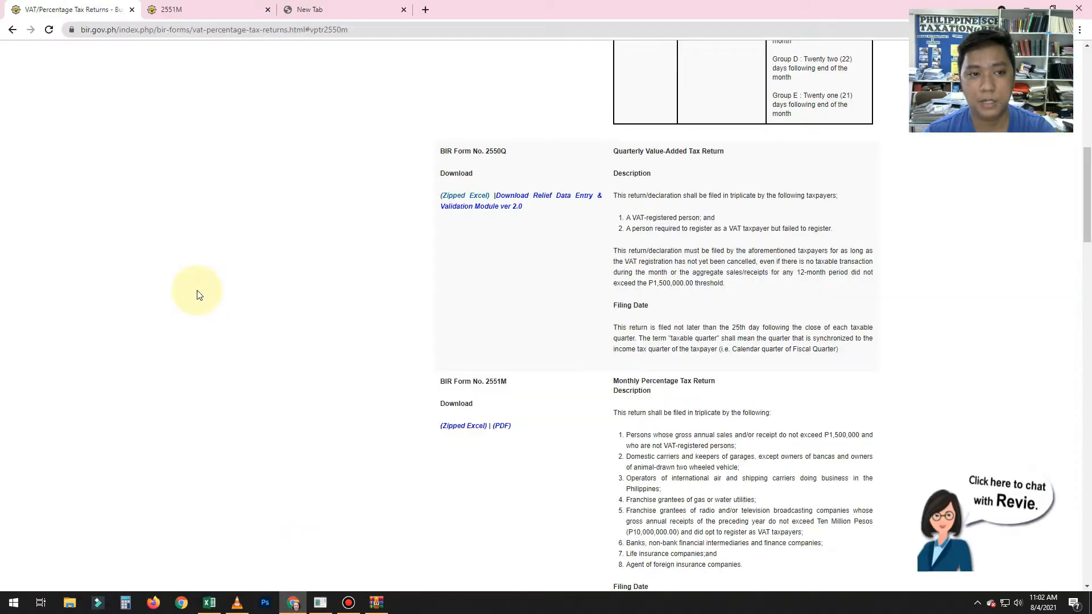
{"action": "left_click", "coordinate": [205, 9]}
{"action": "left_click", "coordinate": [97, 7]}
{"action": "left_click", "coordinate": [213, 7]}
{"action": "left_click", "coordinate": [62, 8]}
{"action": "scroll", "coordinate": [334, 316], "scroll_direction": "up", "scroll_amount": 10}
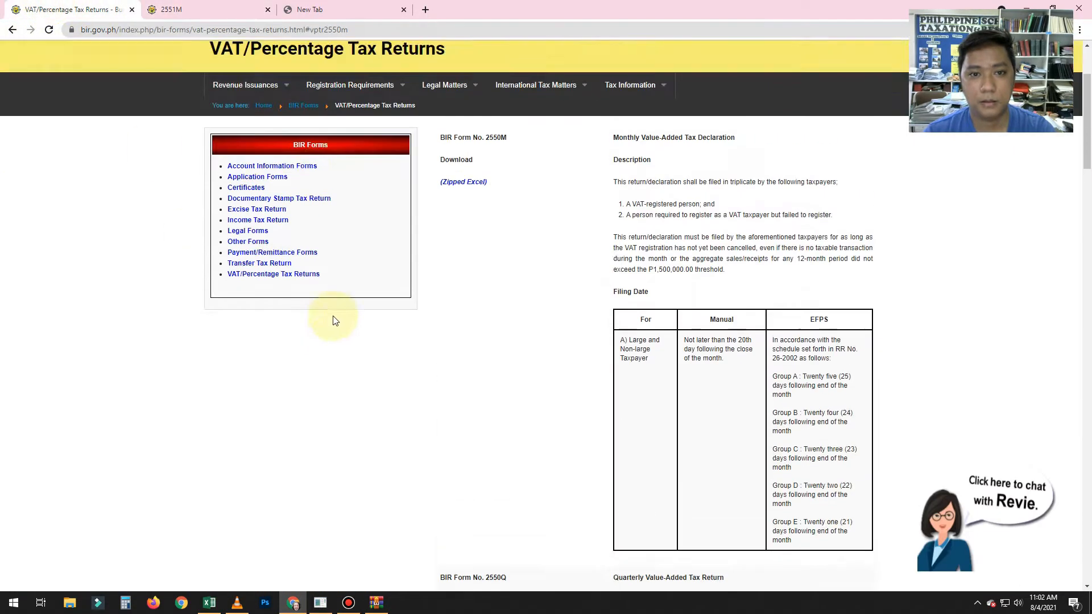
- Open the BIR website's home page and show the Offline eBIRForms Package download section
{"action": "left_click", "coordinate": [253, 134]}
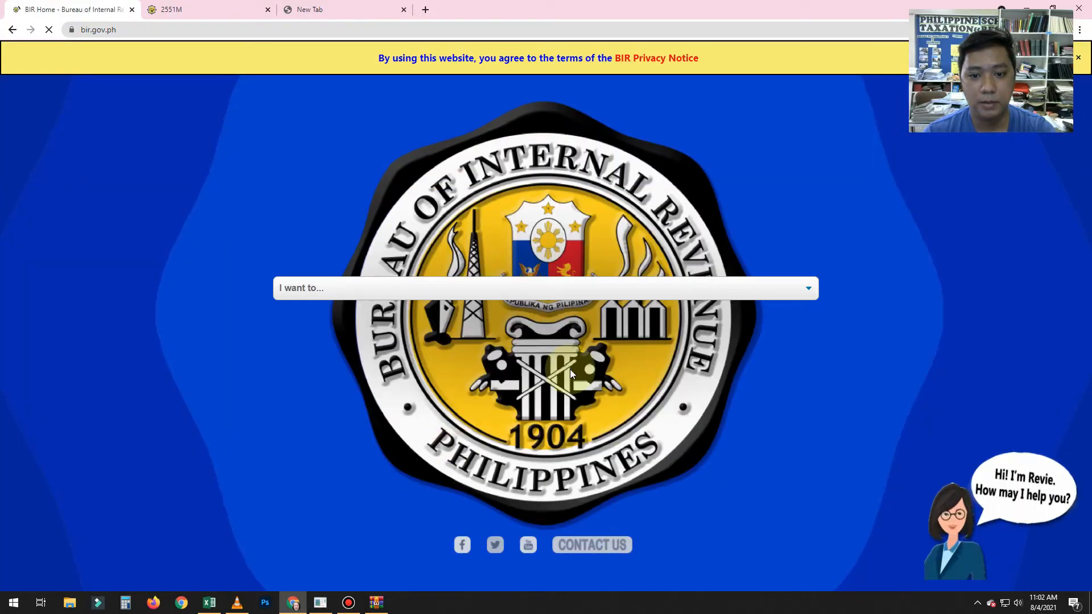
{"action": "left_click", "coordinate": [530, 288]}
{"action": "left_click", "coordinate": [359, 422]}
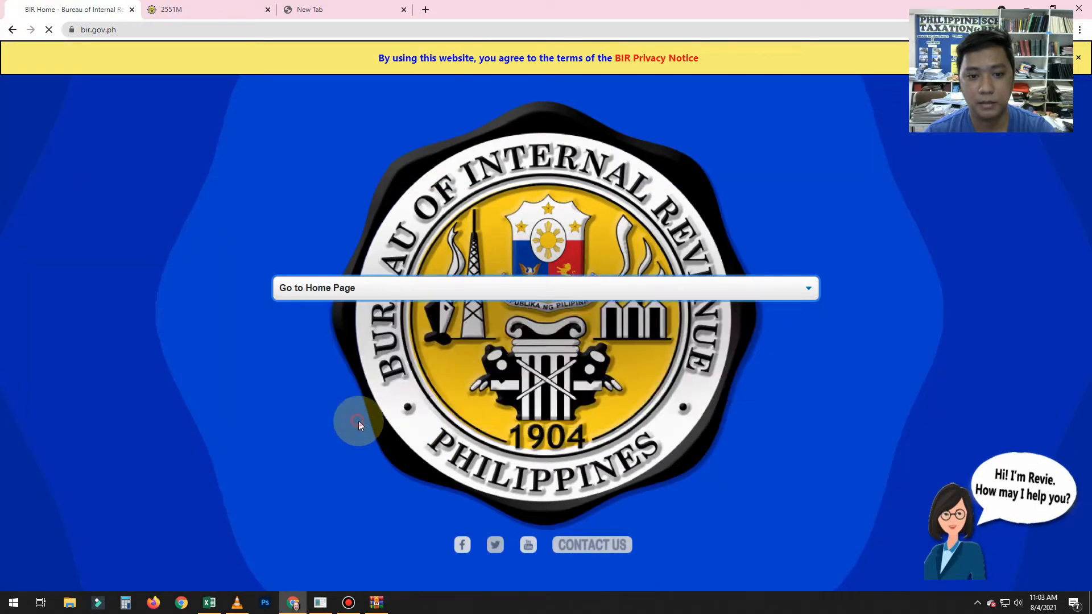
{"action": "scroll", "coordinate": [122, 410], "scroll_direction": "down", "scroll_amount": 3}
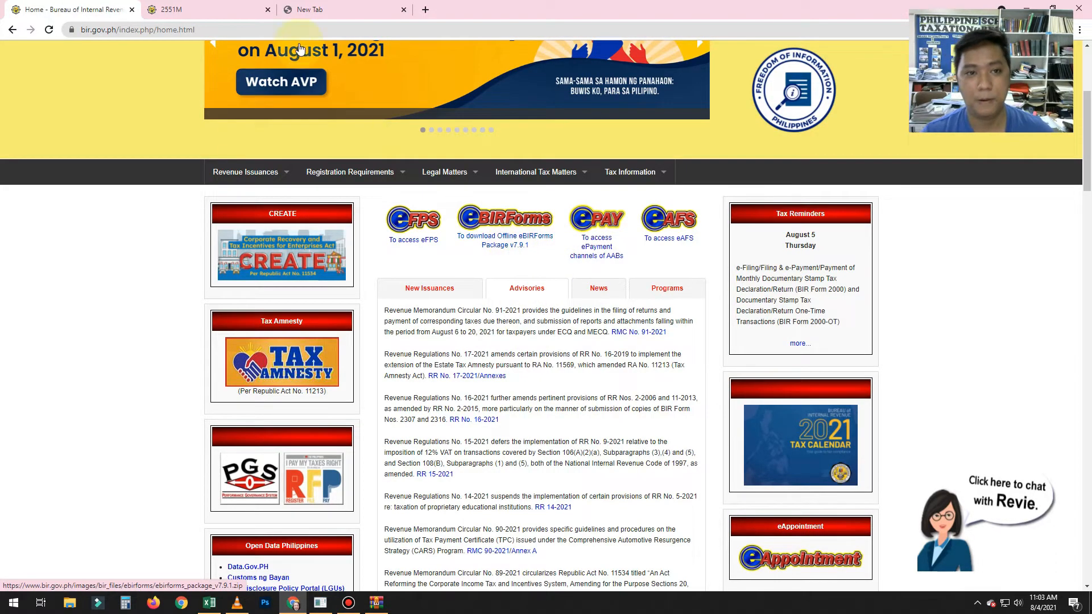
- Switch back to Offline eBIRForms and review the profile's taxpayer identification number, telephone number and email address fields
{"action": "left_click", "coordinate": [243, 7]}
{"action": "left_click", "coordinate": [335, 8]}
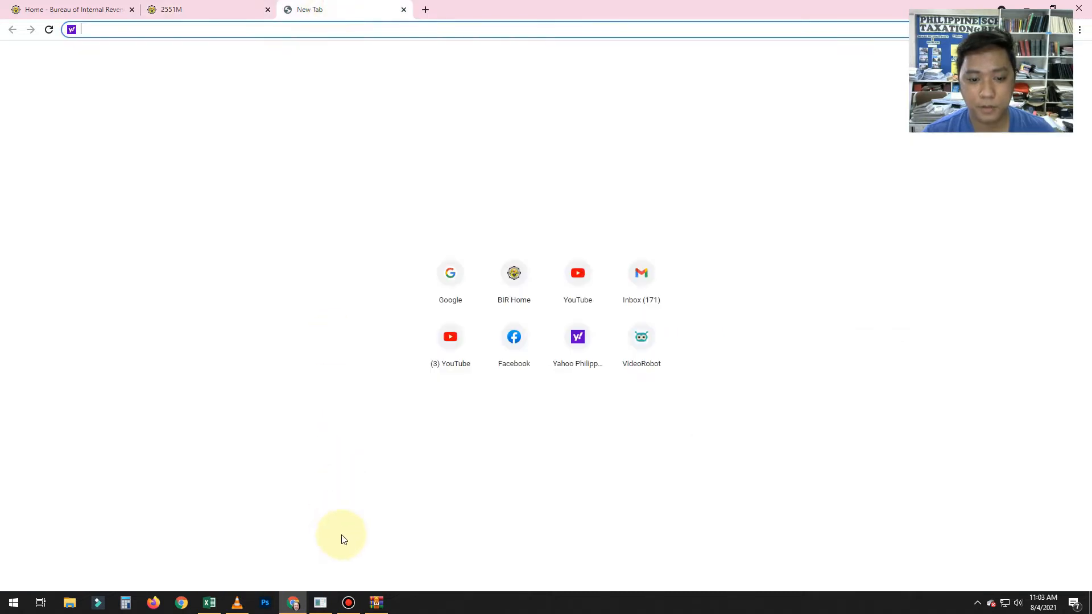
{"action": "left_click", "coordinate": [320, 603]}
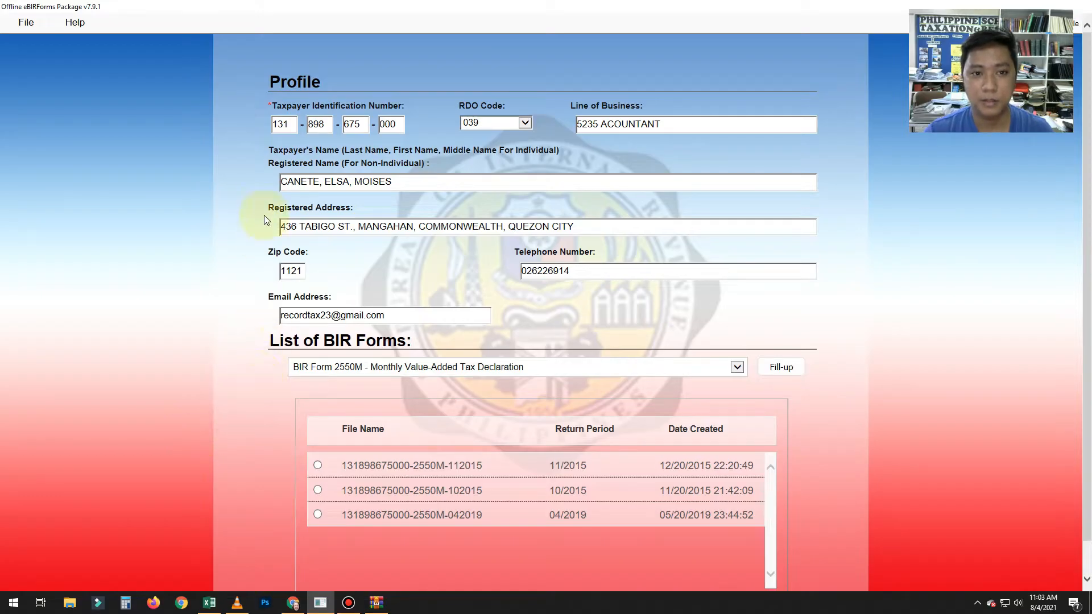
{"action": "left_click", "coordinate": [296, 125]}
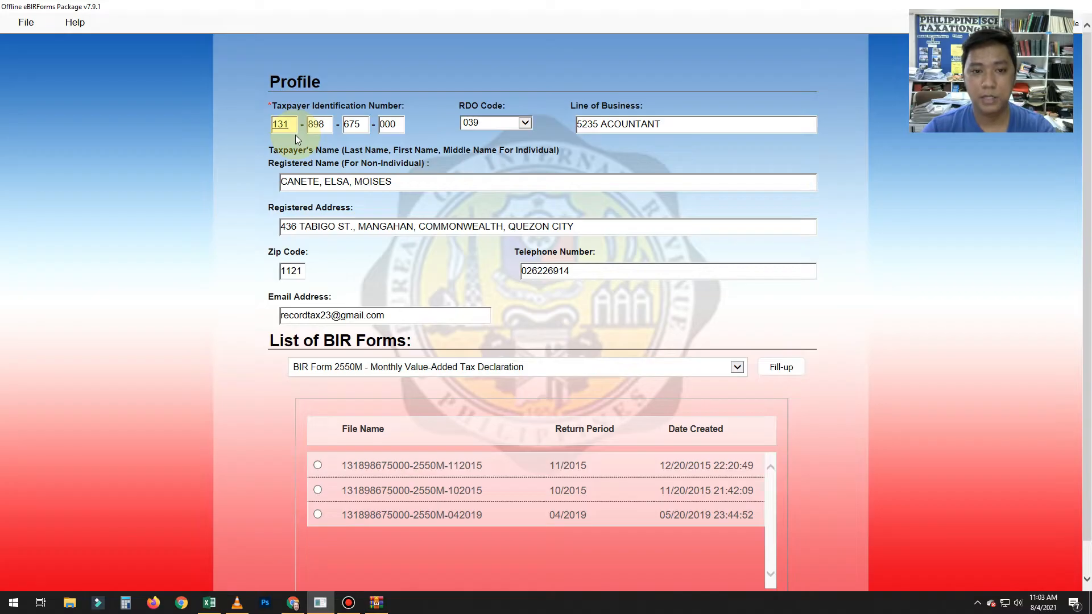
{"action": "left_click", "coordinate": [578, 271]}
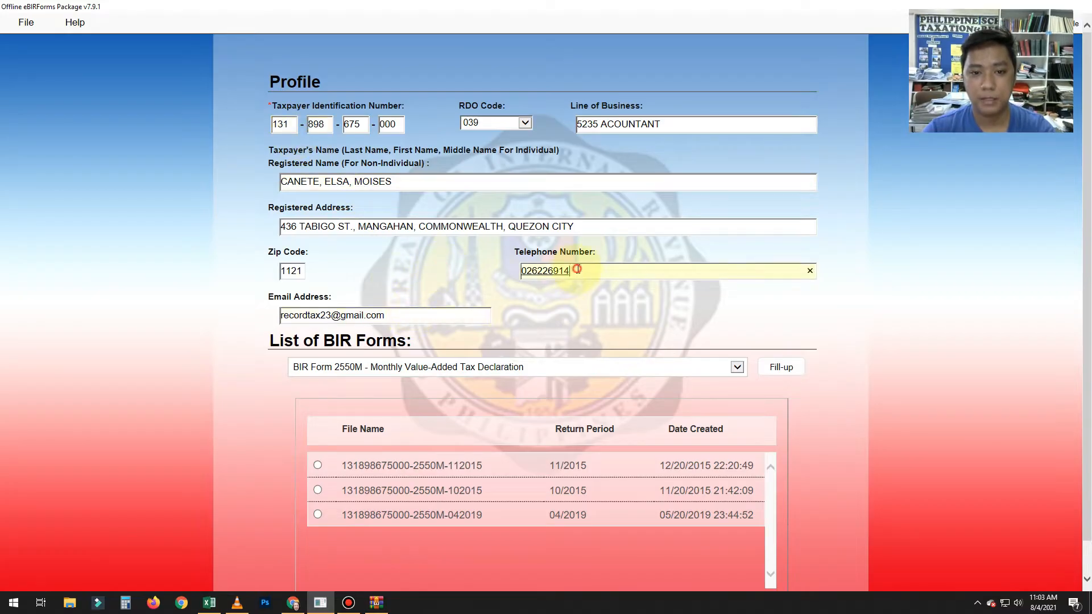
{"action": "left_click_drag", "start_coordinate": [401, 316], "coordinate": [171, 294]}
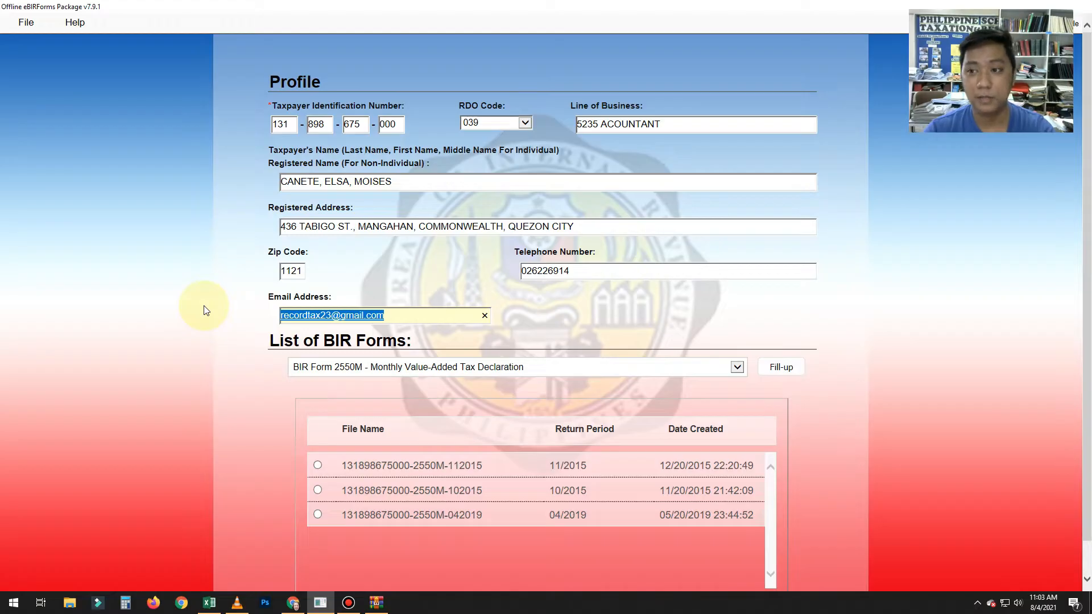
- Choose BIR Form 2550Q - Quarterly Value-Added Tax Return from the list of BIR forms
{"action": "left_click", "coordinate": [476, 372]}
{"action": "left_click", "coordinate": [185, 378]}
{"action": "left_click", "coordinate": [385, 367]}
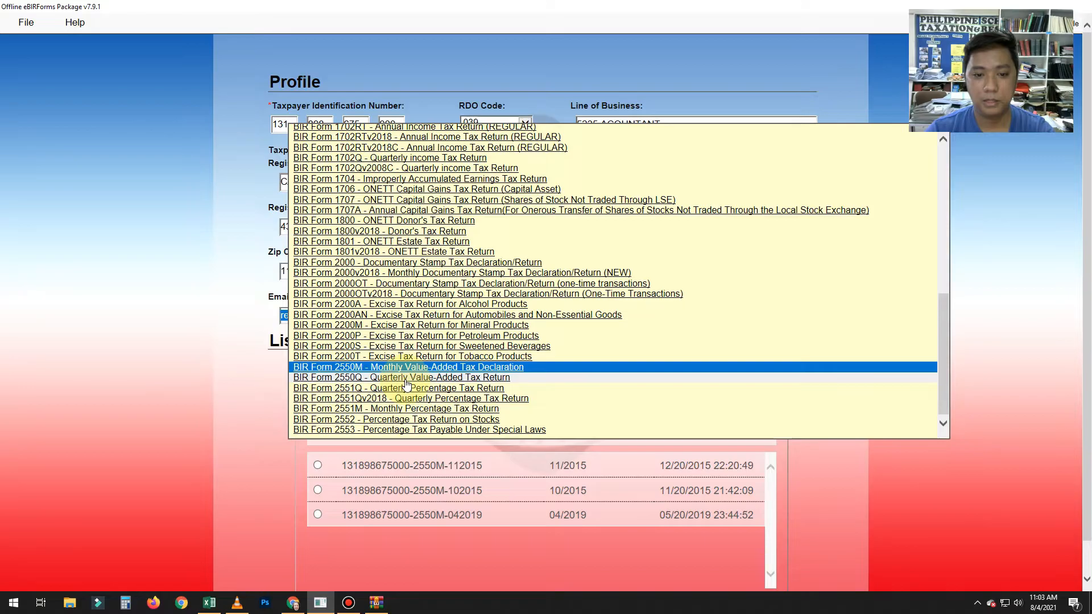
{"action": "left_click", "coordinate": [406, 379], "text": "ctrl"}
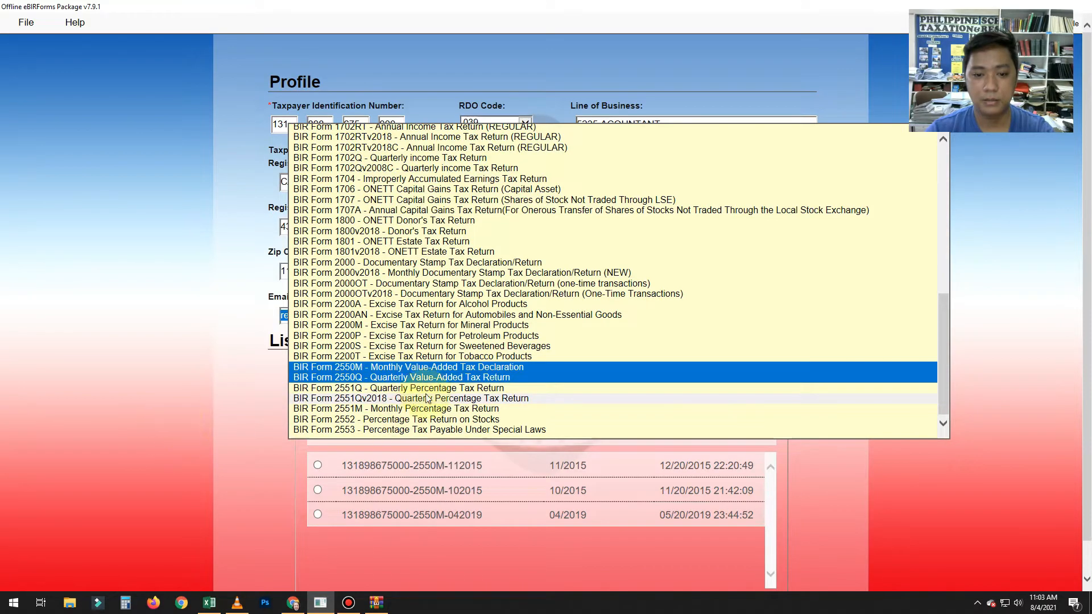
{"action": "left_click", "coordinate": [195, 451]}
{"action": "scroll", "coordinate": [210, 452], "scroll_direction": "down", "scroll_amount": 1}
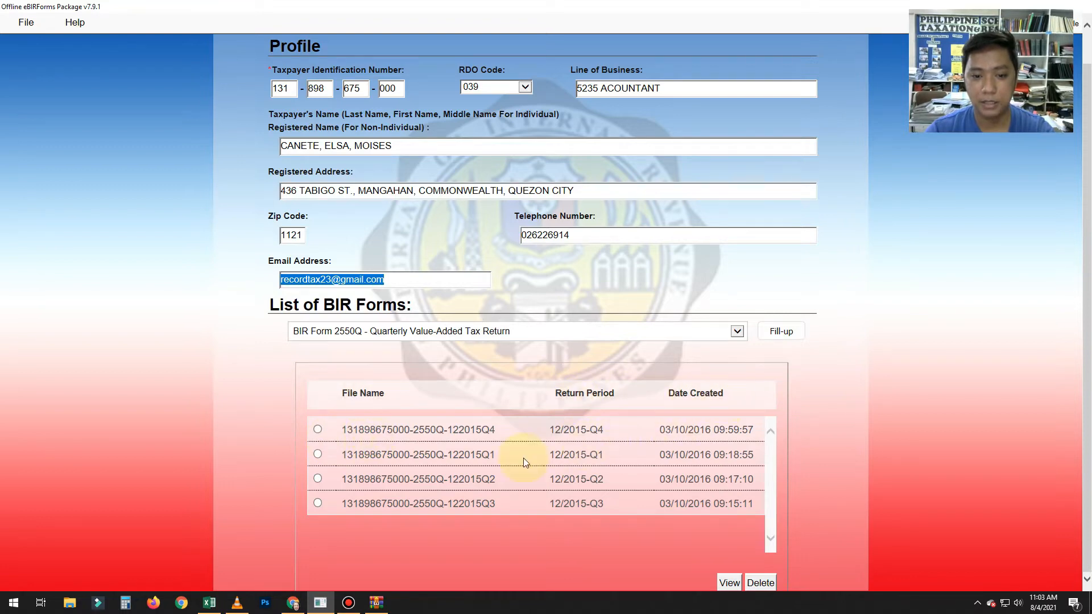
- Review the saved 2550Q returns and select the one for return period 12/2015-Q1
{"action": "left_click_drag", "start_coordinate": [341, 430], "coordinate": [752, 514]}
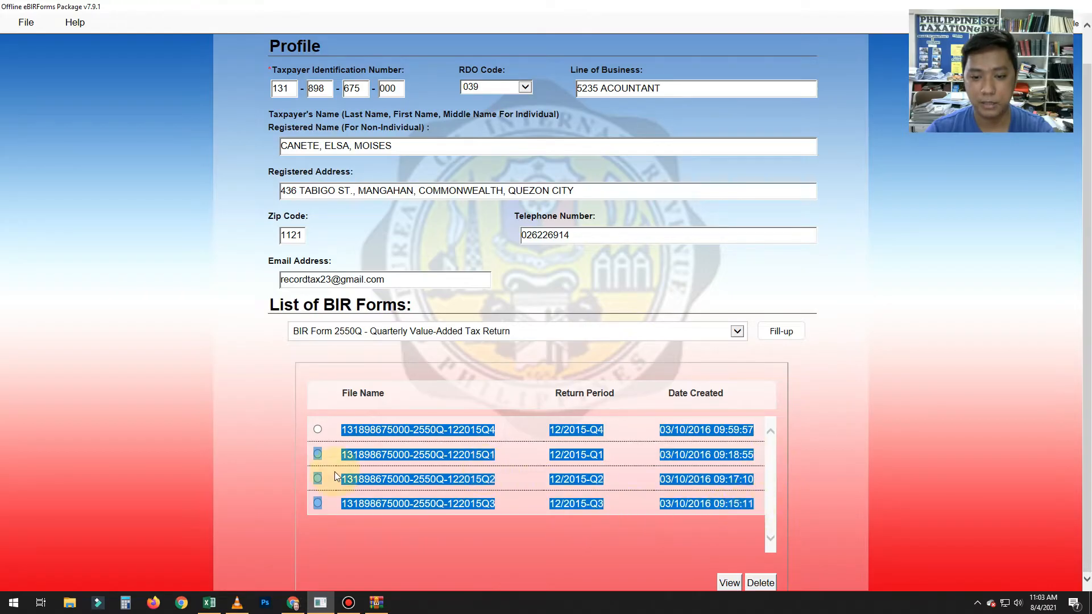
{"action": "left_click", "coordinate": [359, 431]}
{"action": "left_click_drag", "start_coordinate": [340, 431], "coordinate": [760, 510]}
{"action": "left_click", "coordinate": [817, 456]}
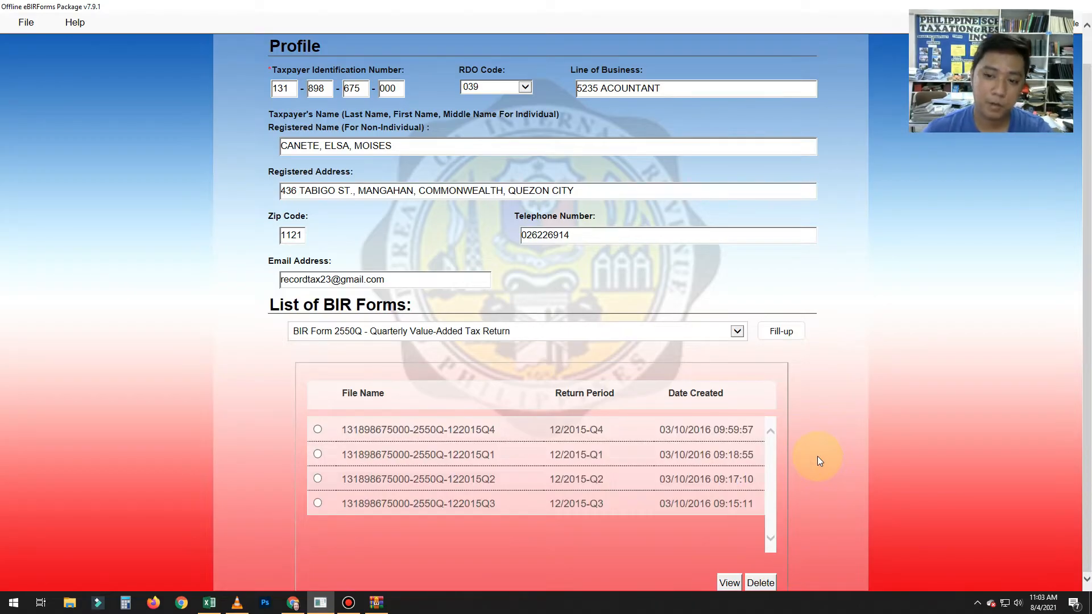
{"action": "left_click_drag", "start_coordinate": [342, 431], "coordinate": [634, 504]}
{"action": "left_click", "coordinate": [345, 430]}
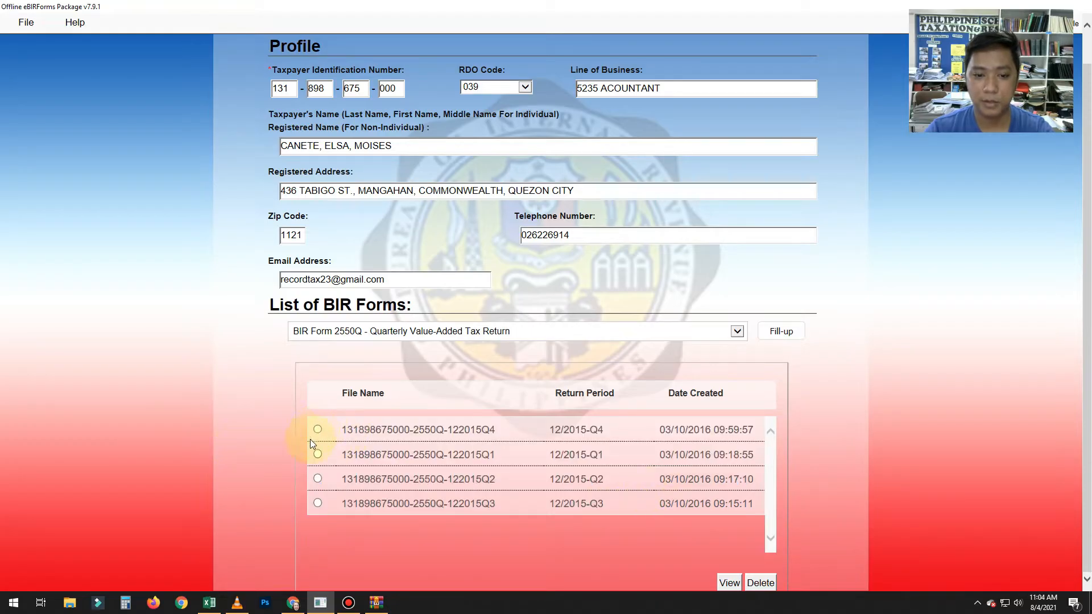
{"action": "left_click", "coordinate": [318, 455]}
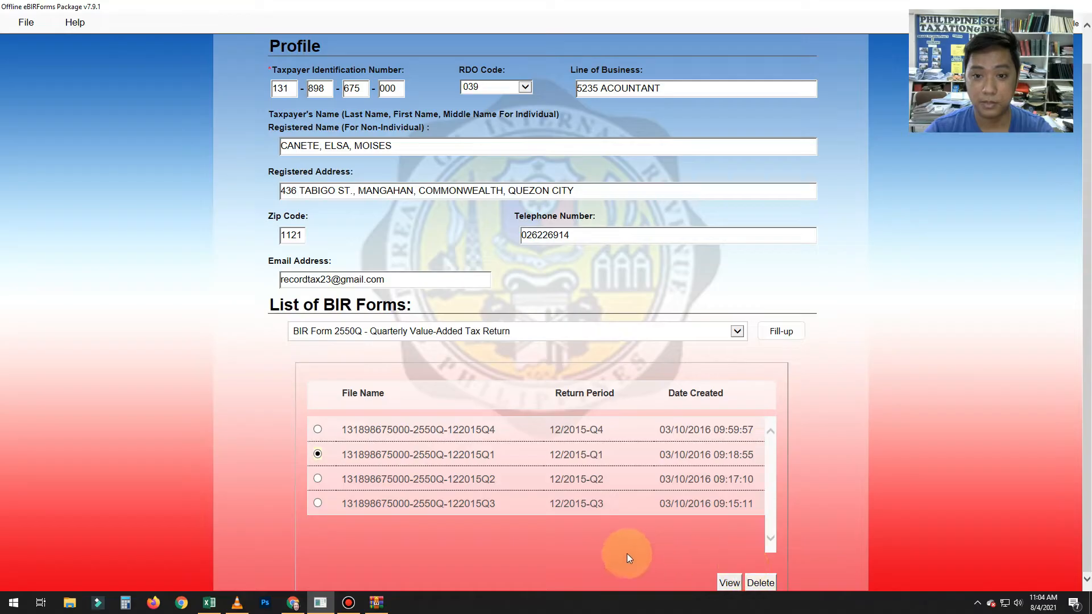
- Start filling up a new BIR Form 2550Q - Quarterly Value-Added Tax Return
{"action": "left_click", "coordinate": [404, 331]}
{"action": "left_click", "coordinate": [182, 310]}
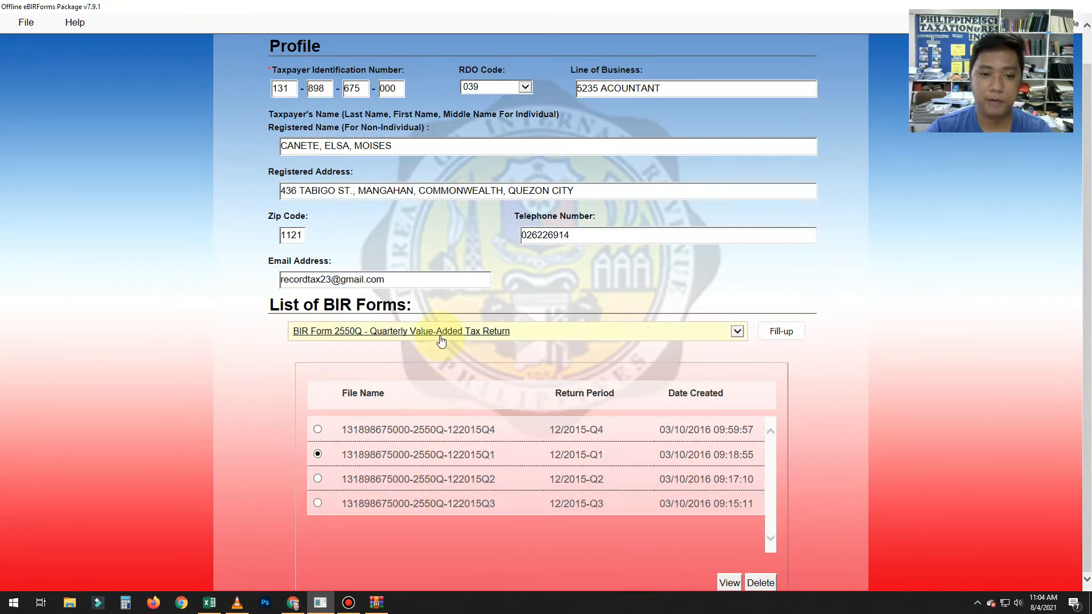
{"action": "left_click", "coordinate": [441, 337]}
{"action": "left_click", "coordinate": [635, 332]}
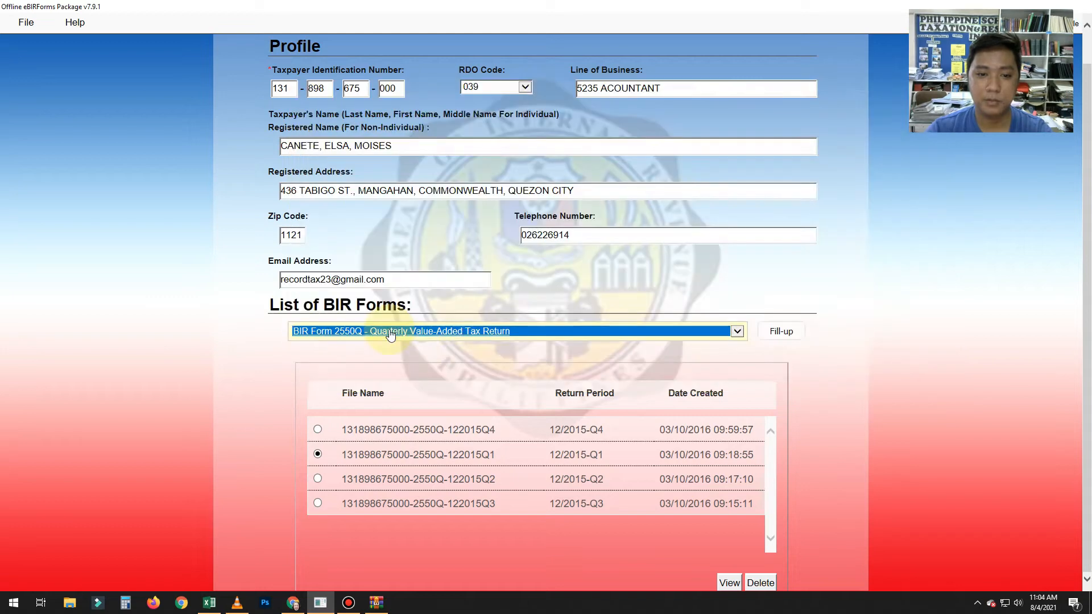
{"action": "left_click", "coordinate": [780, 332]}
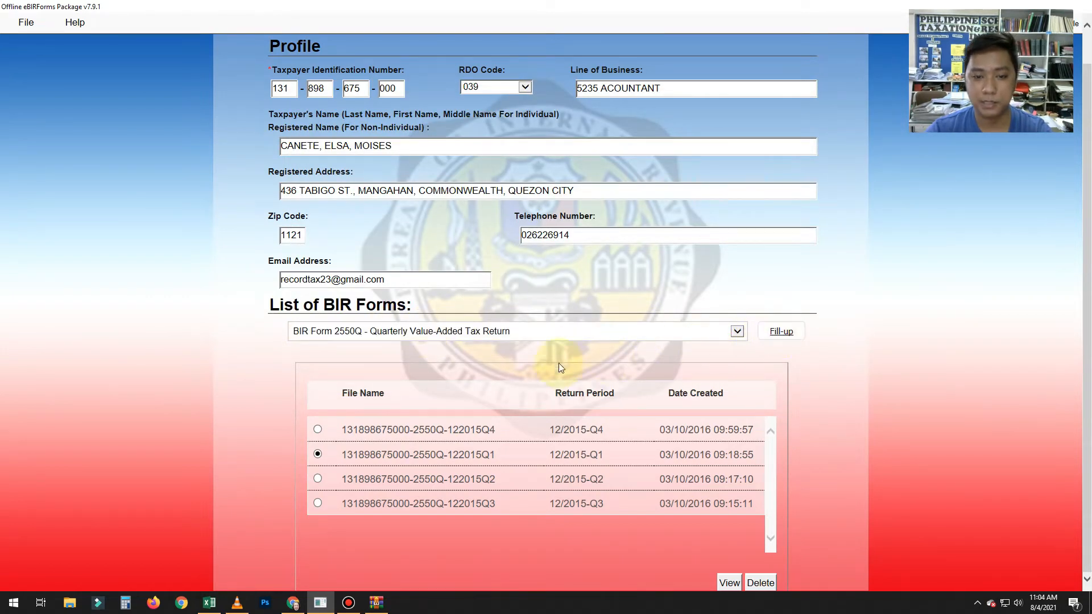
{"action": "left_click", "coordinate": [643, 354]}
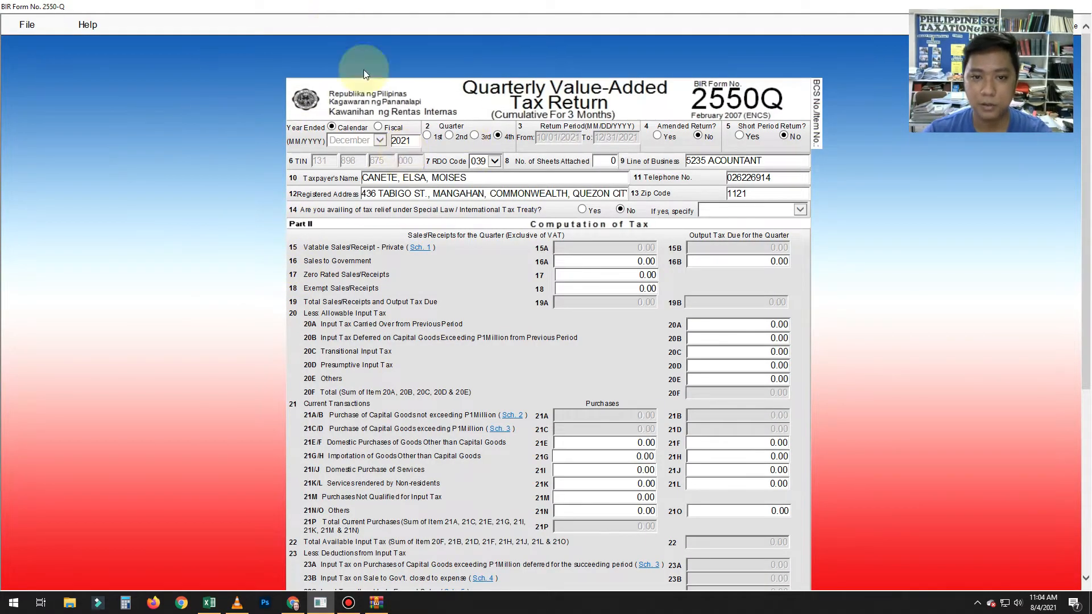
- Set the quarter to 2nd and try the Yes options for Amended Return and Short Period Return
{"action": "left_click", "coordinate": [450, 136]}
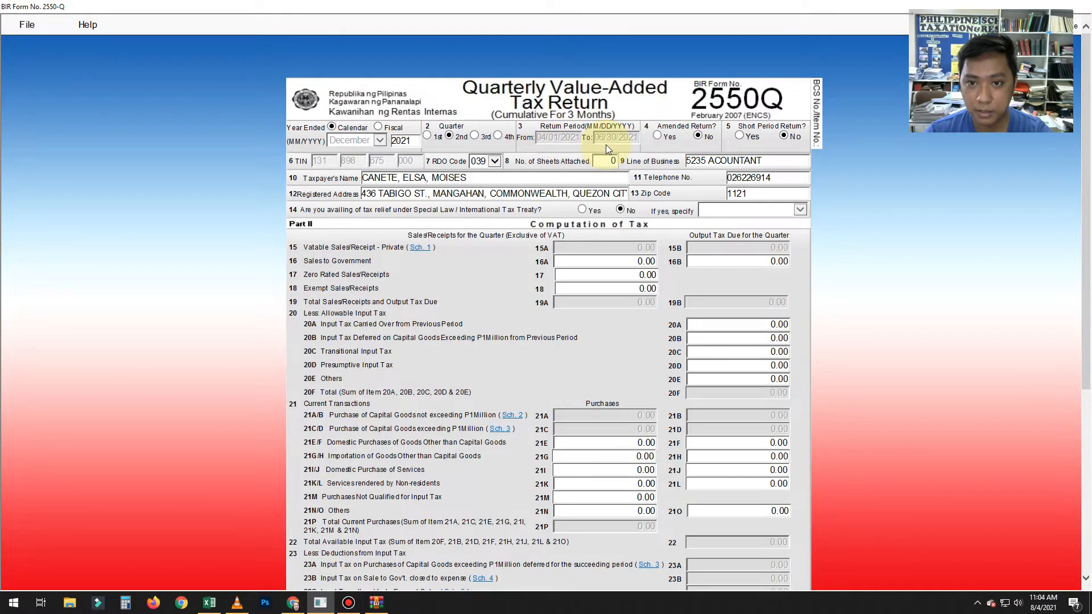
{"action": "left_click", "coordinate": [657, 137]}
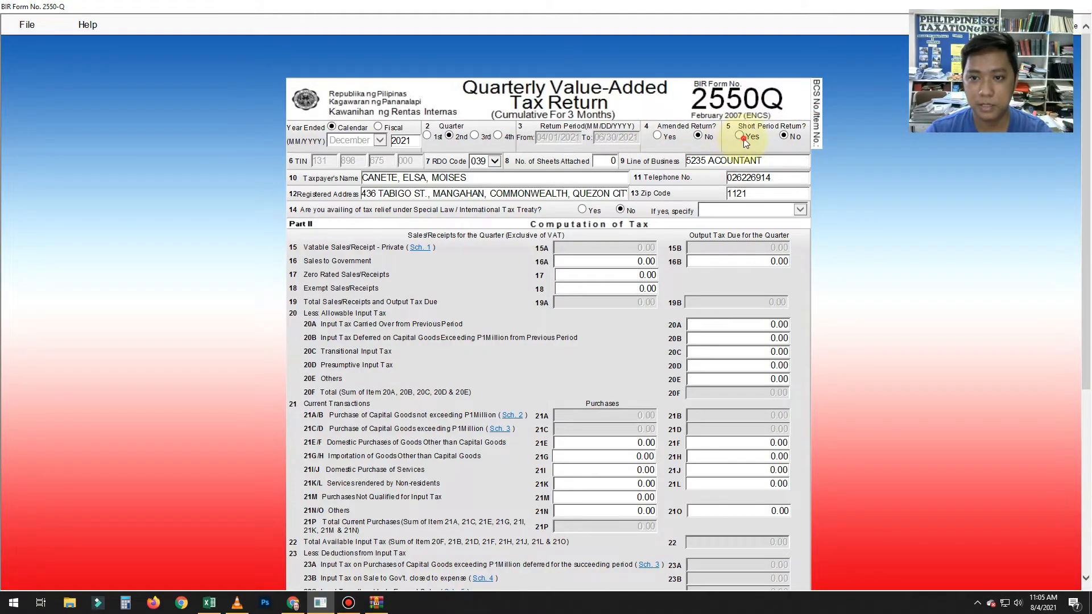
{"action": "left_click", "coordinate": [743, 138]}
{"action": "left_click", "coordinate": [651, 364]}
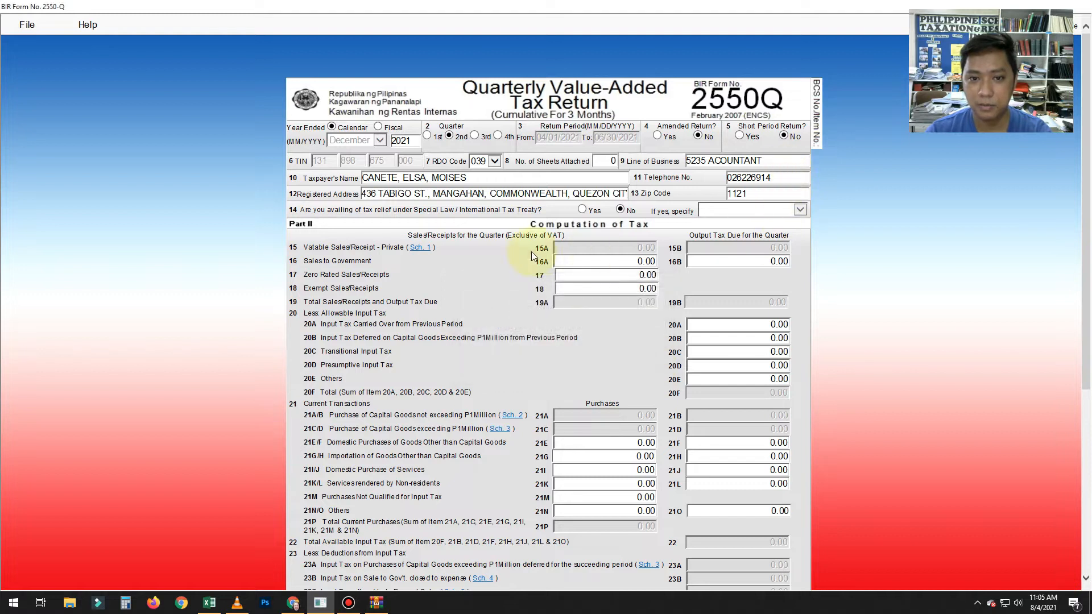
- Examine the number of sheets field and the Computation of Tax section, and briefly view Schedule 1
{"action": "left_click", "coordinate": [606, 161]}
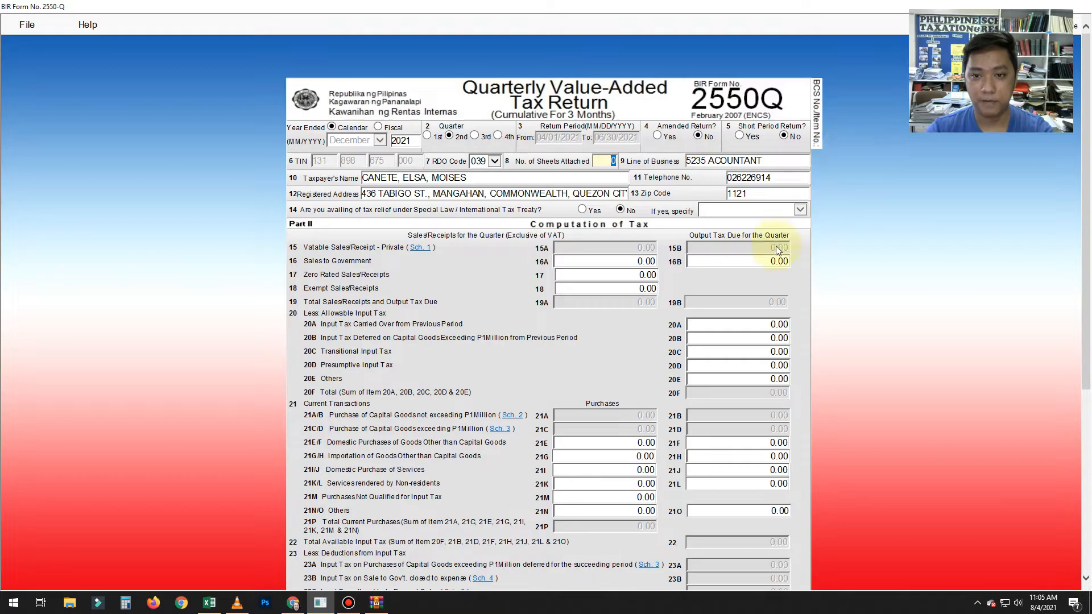
{"action": "scroll", "coordinate": [857, 239], "scroll_direction": "down", "scroll_amount": 3}
{"action": "scroll", "coordinate": [856, 239], "scroll_direction": "up", "scroll_amount": 2}
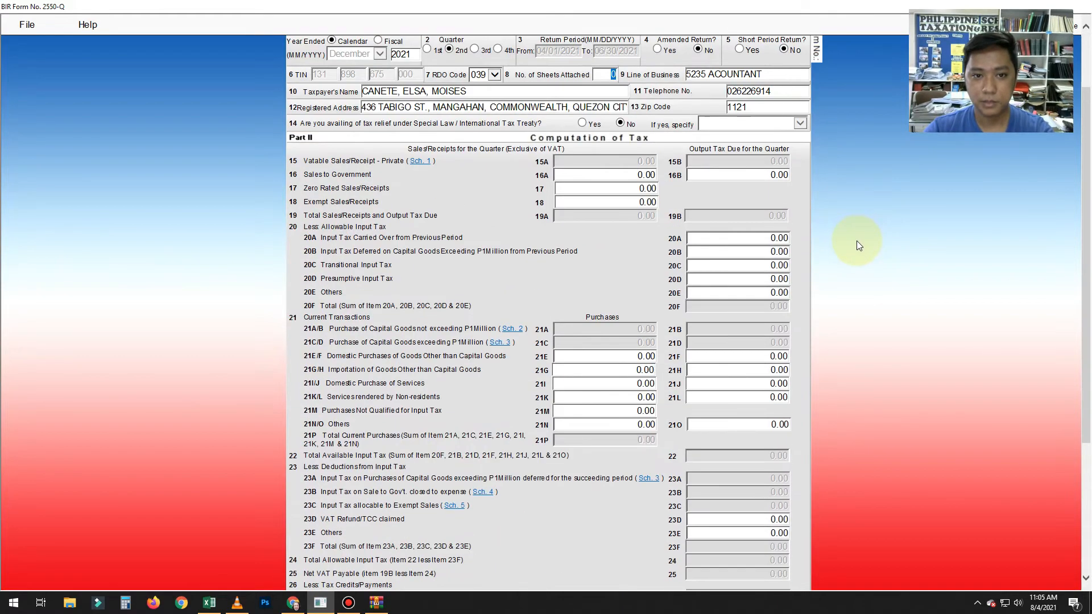
{"action": "left_click", "coordinate": [419, 162]}
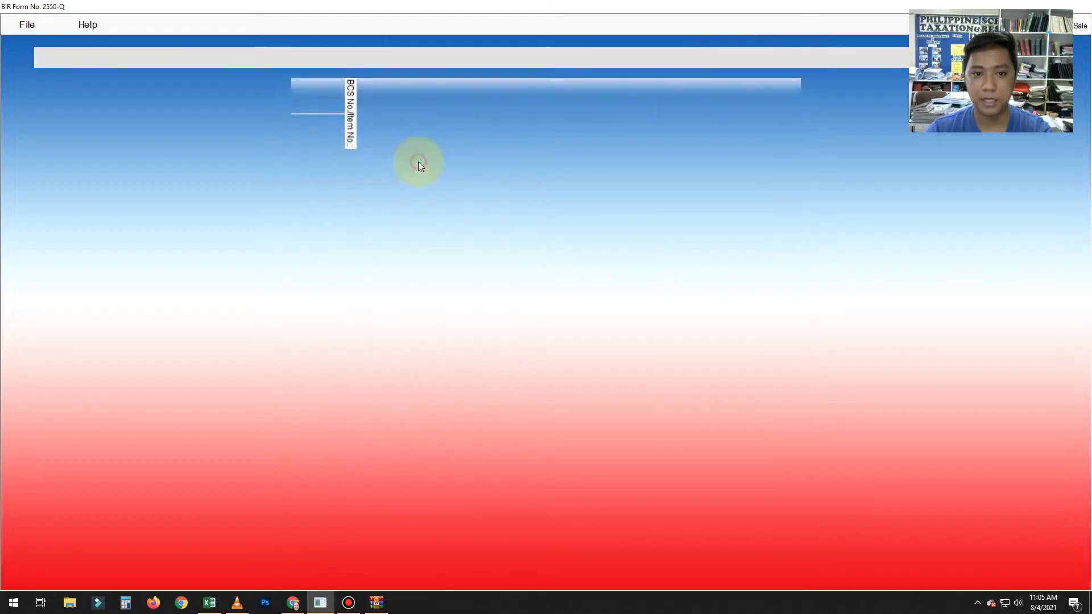
{"action": "left_click", "coordinate": [664, 137]}
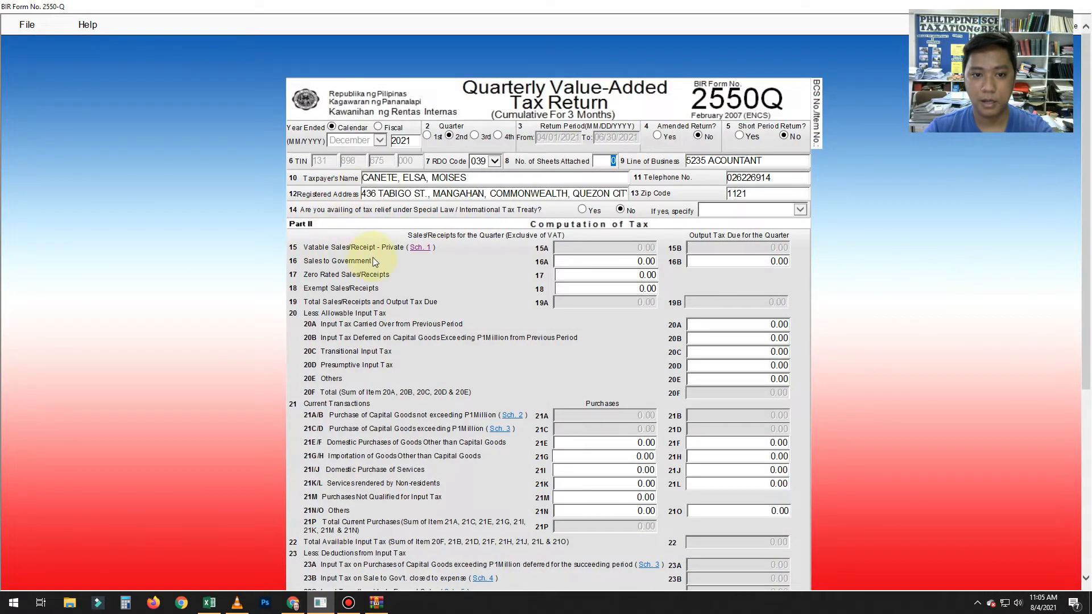
- In Schedule 1 for vatable private sales, add the industry VAT-ON CONSTRUCTION with ATC VC010
{"action": "left_click", "coordinate": [428, 249]}
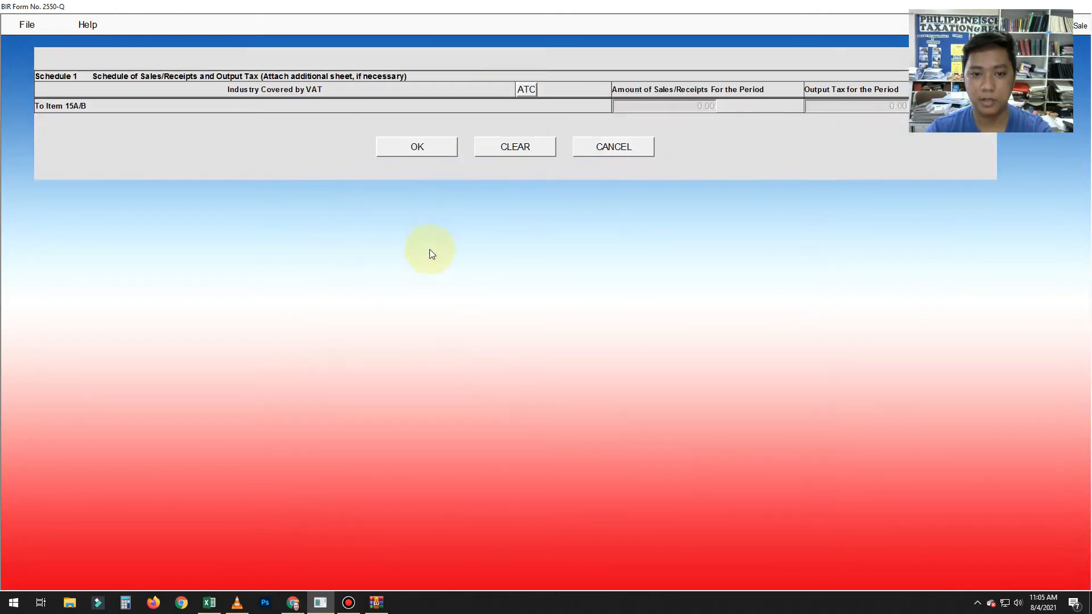
{"action": "left_click", "coordinate": [555, 73]}
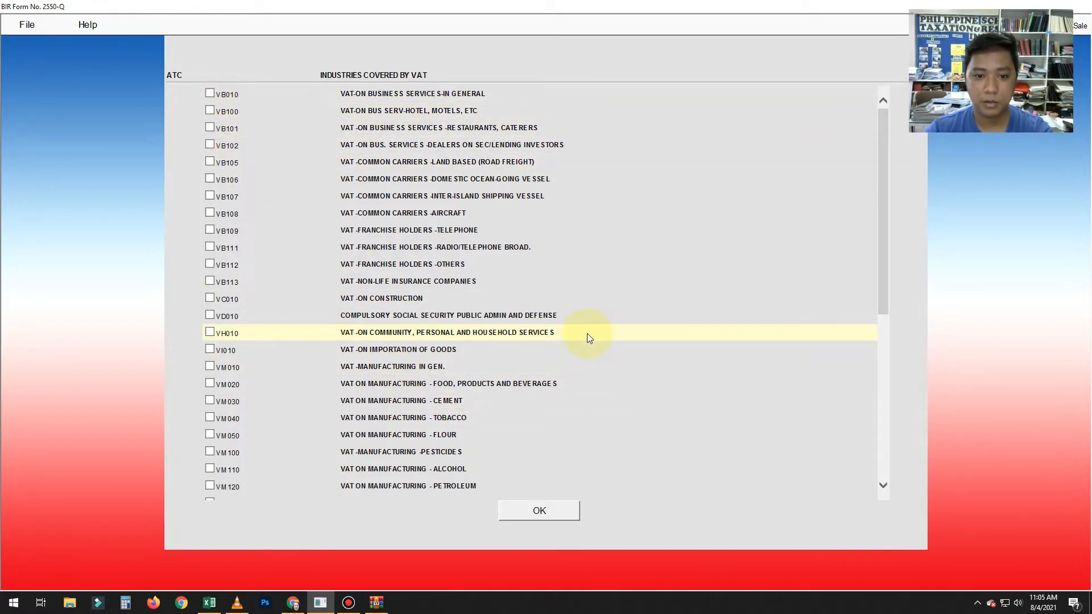
{"action": "scroll", "coordinate": [587, 333], "scroll_direction": "down", "scroll_amount": 3}
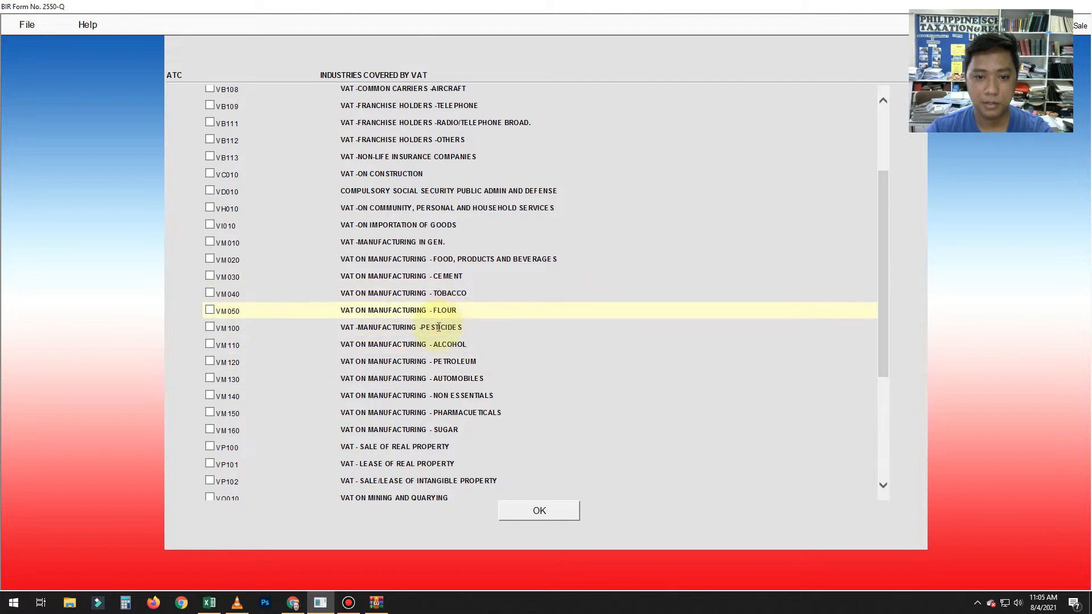
{"action": "scroll", "coordinate": [437, 330], "scroll_direction": "down", "scroll_amount": 2}
{"action": "scroll", "coordinate": [437, 330], "scroll_direction": "down", "scroll_amount": 3}
{"action": "scroll", "coordinate": [437, 333], "scroll_direction": "up", "scroll_amount": 5}
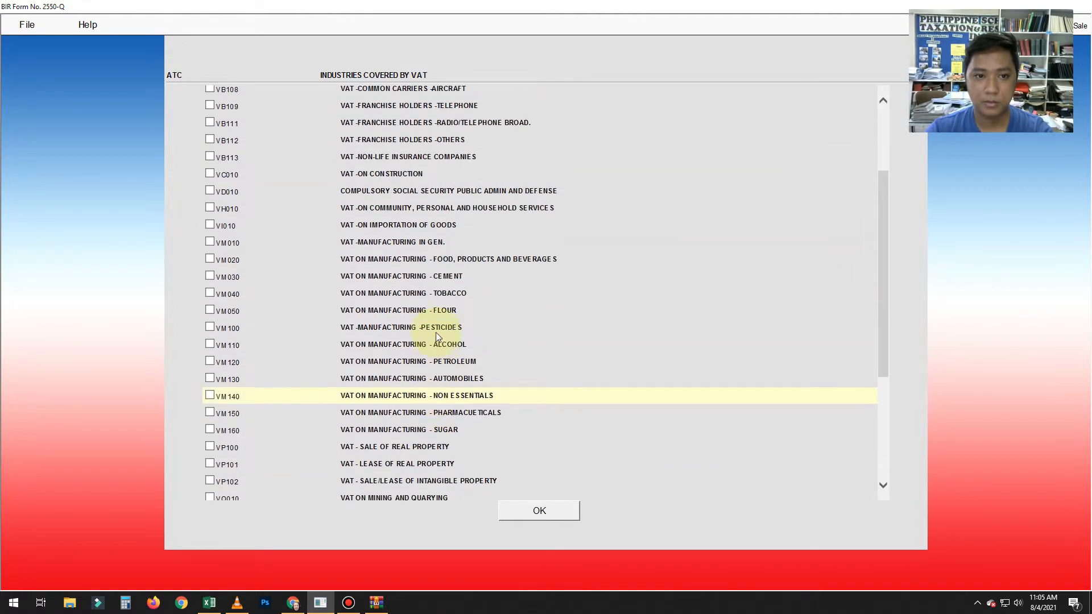
{"action": "left_click", "coordinate": [210, 176]}
{"action": "left_click", "coordinate": [551, 519]}
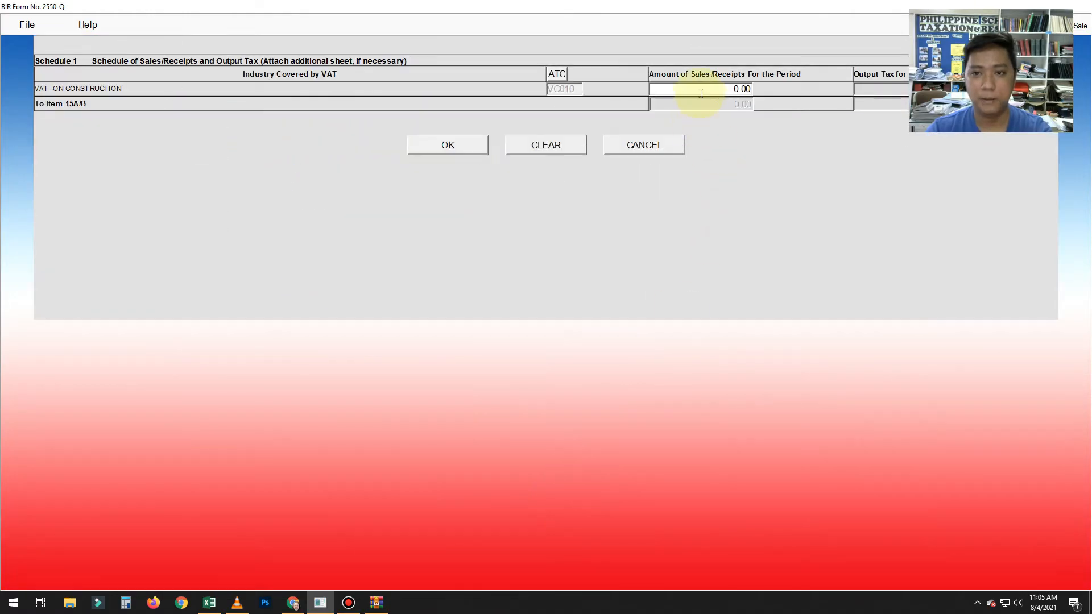
- Set the VAT-ON CONSTRUCTION amount of sales/receipts for the period to 30,000 in Schedule 1 and accept the schedule
{"action": "left_click", "coordinate": [700, 89]}
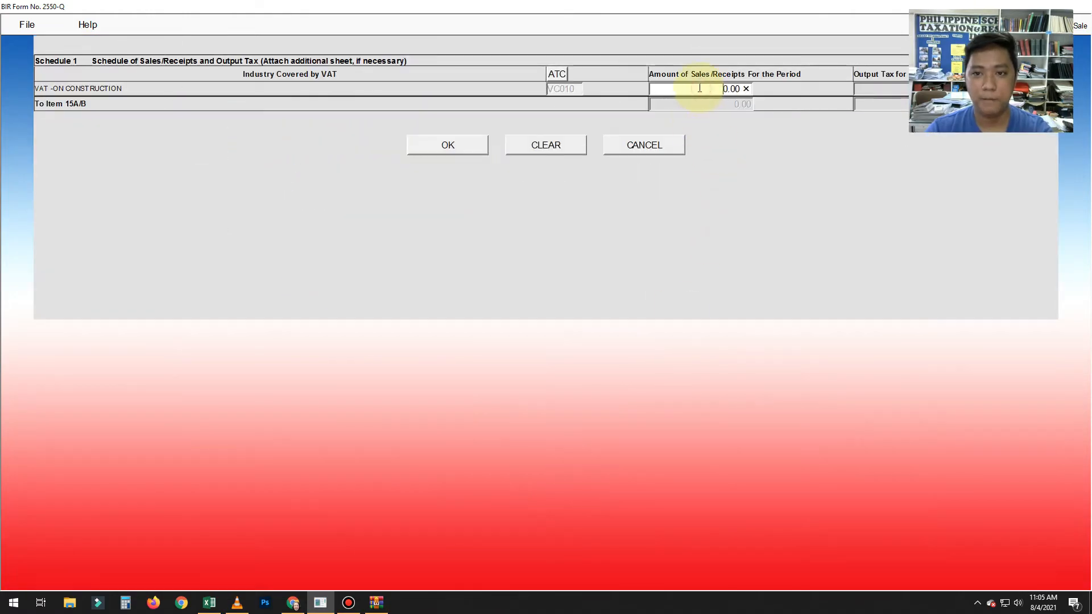
{"action": "double_click", "coordinate": [700, 88]}
{"action": "left_click", "coordinate": [812, 188]}
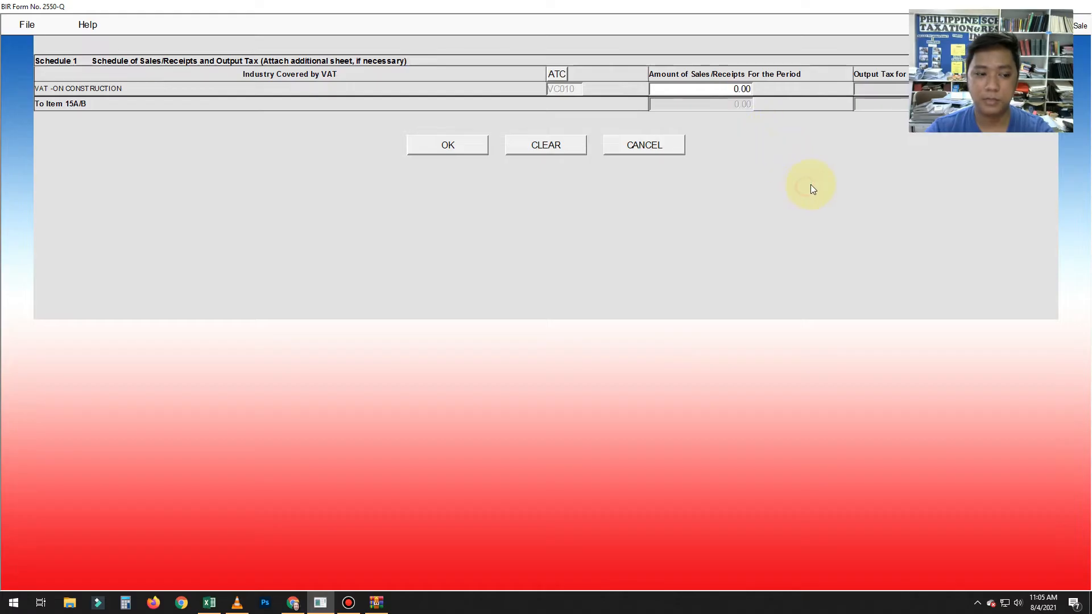
{"action": "left_click", "coordinate": [711, 88]}
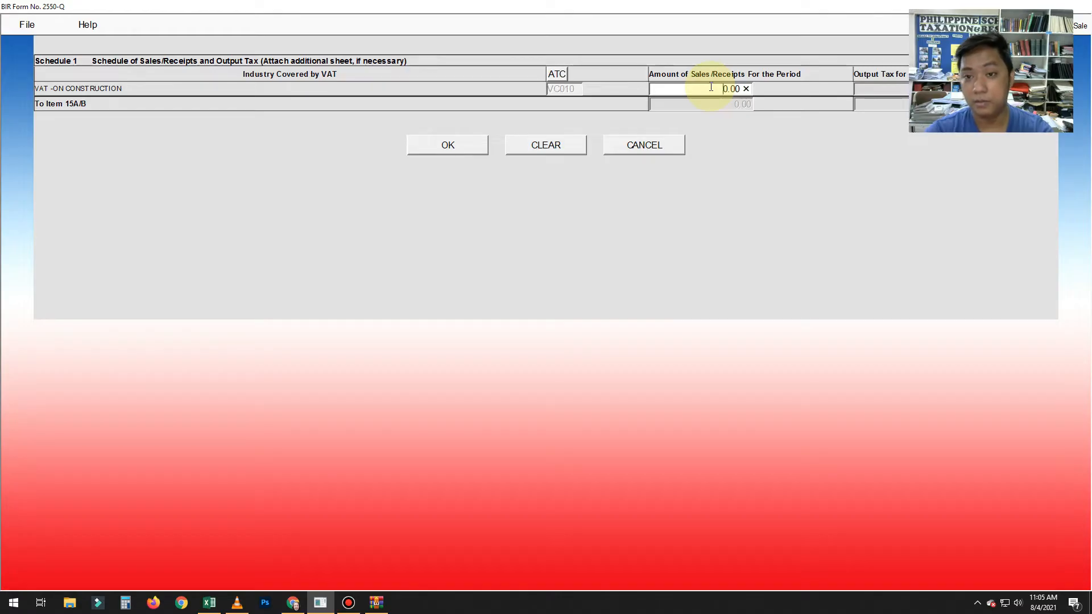
{"action": "double_click", "coordinate": [711, 87]}
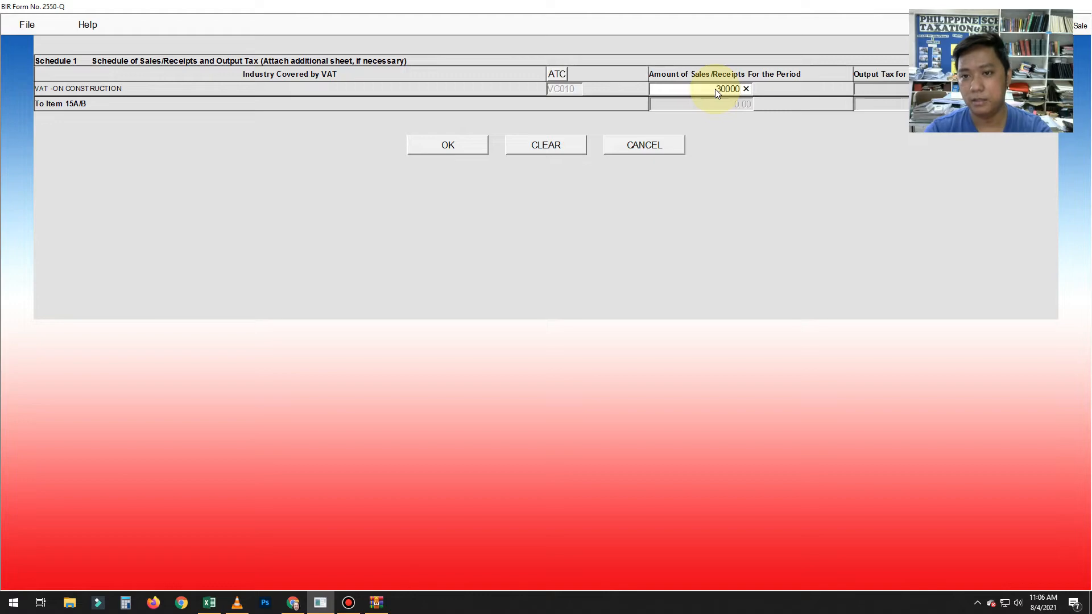
{"action": "key", "text": "Tab"}
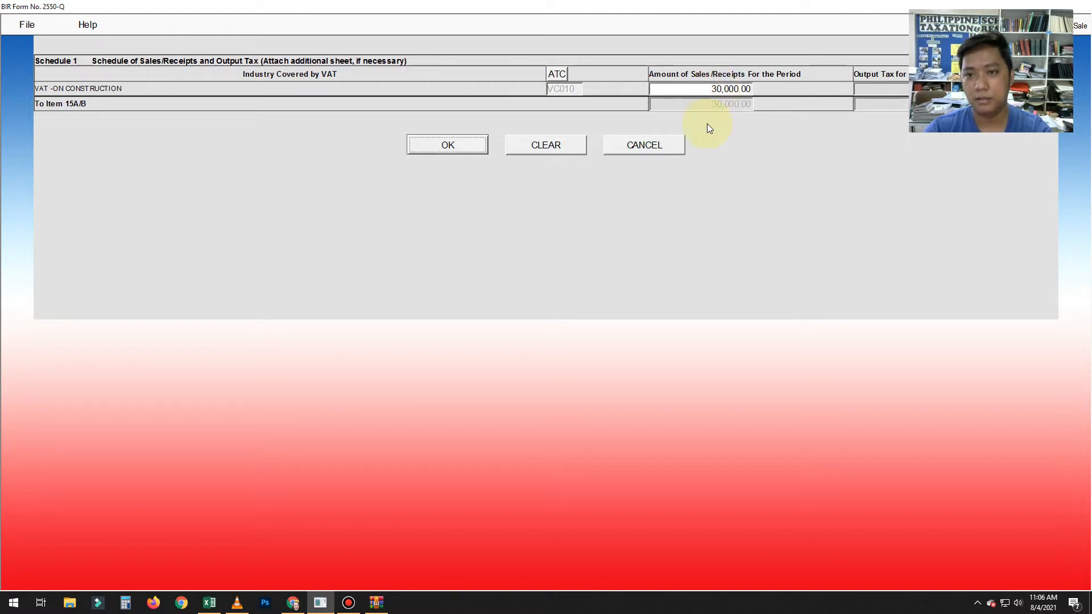
{"action": "left_click", "coordinate": [448, 145]}
- Examine the sales/receipts and output tax entries in items 15 to 19 of the Computation of Tax
{"action": "scroll", "coordinate": [385, 279], "scroll_direction": "down", "scroll_amount": 3}
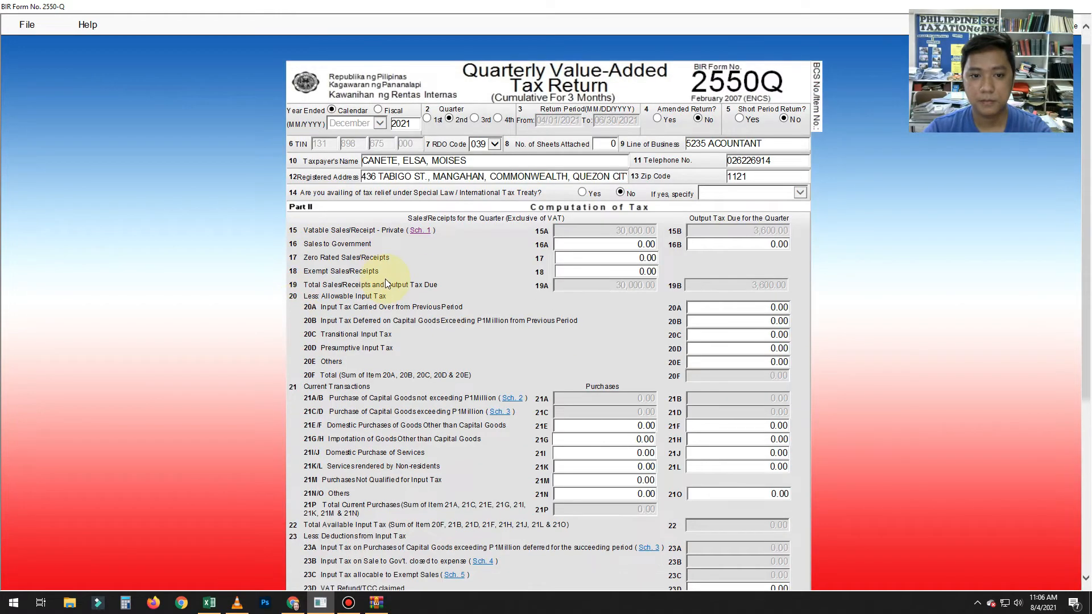
{"action": "scroll", "coordinate": [425, 275], "scroll_direction": "up", "scroll_amount": 1}
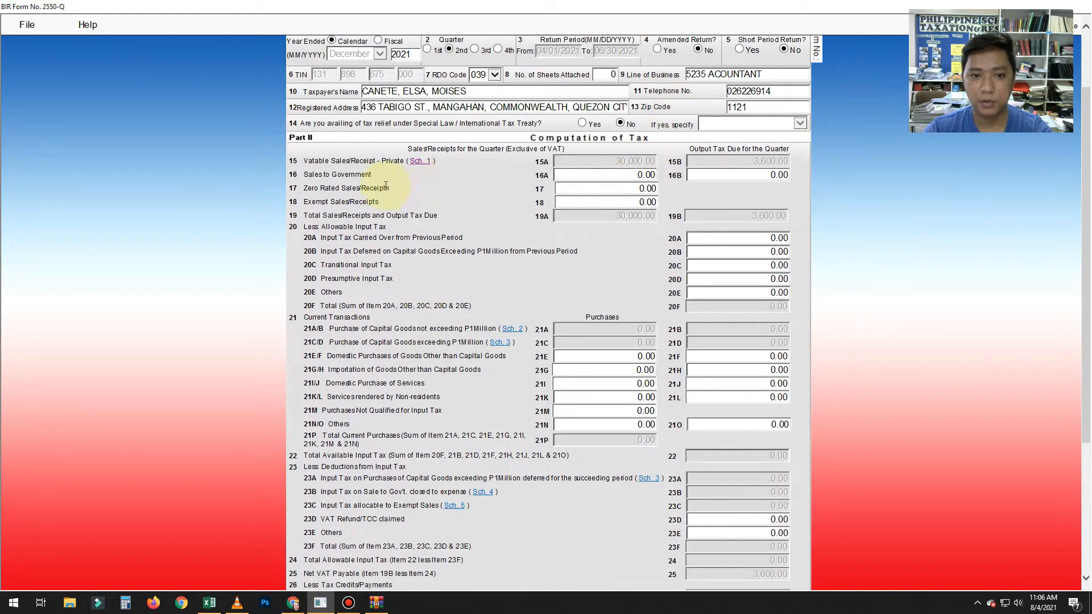
{"action": "scroll", "coordinate": [203, 247], "scroll_direction": "up", "scroll_amount": 3}
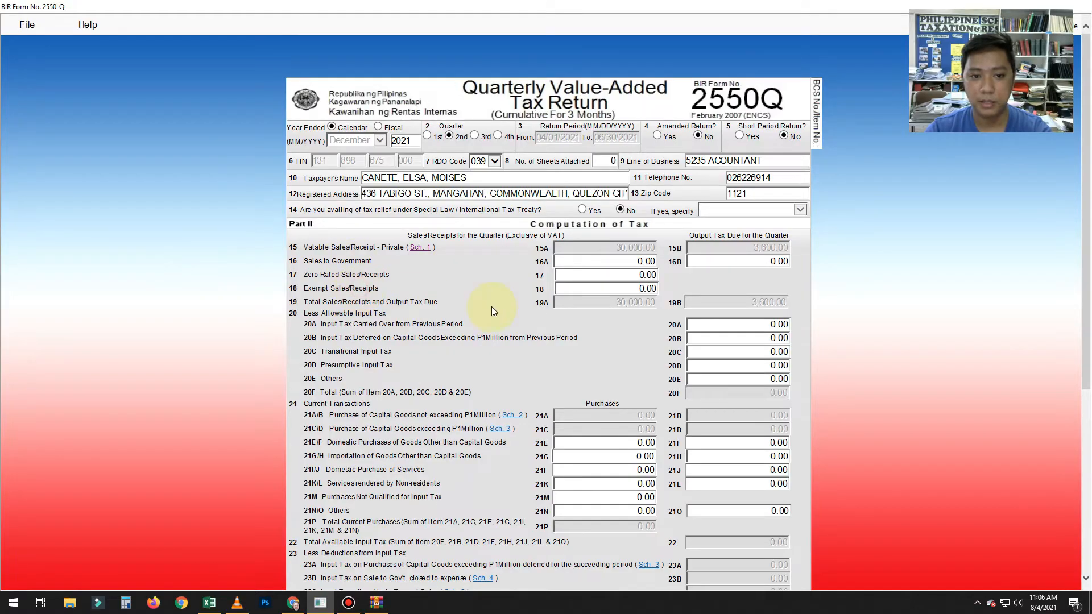
{"action": "scroll", "coordinate": [492, 306], "scroll_direction": "down", "scroll_amount": 6}
{"action": "left_click", "coordinate": [598, 114]}
{"action": "scroll", "coordinate": [739, 268], "scroll_direction": "up", "scroll_amount": 6}
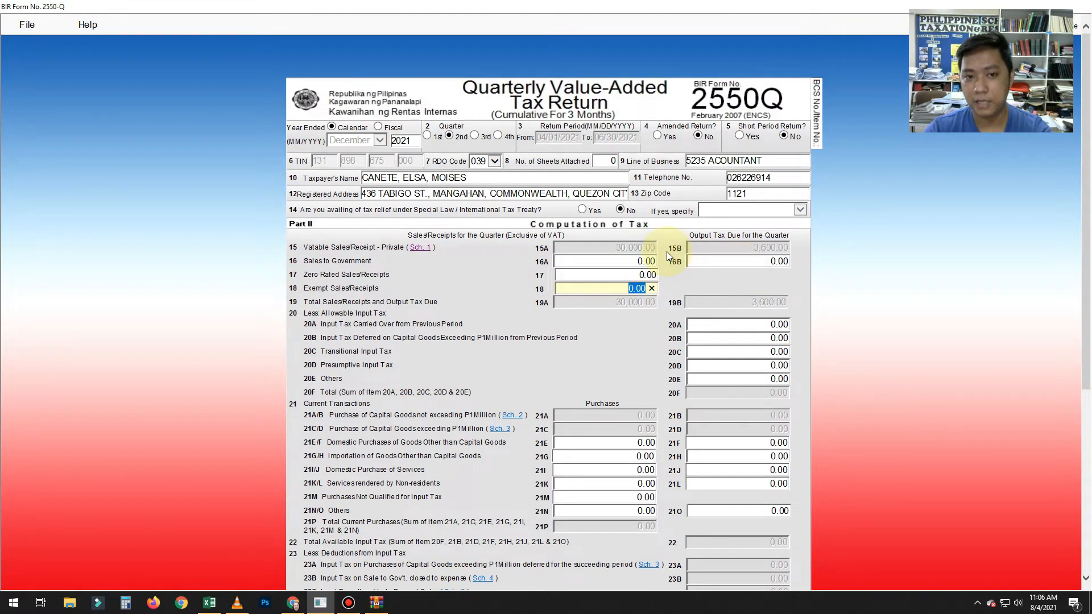
{"action": "left_click", "coordinate": [170, 257]}
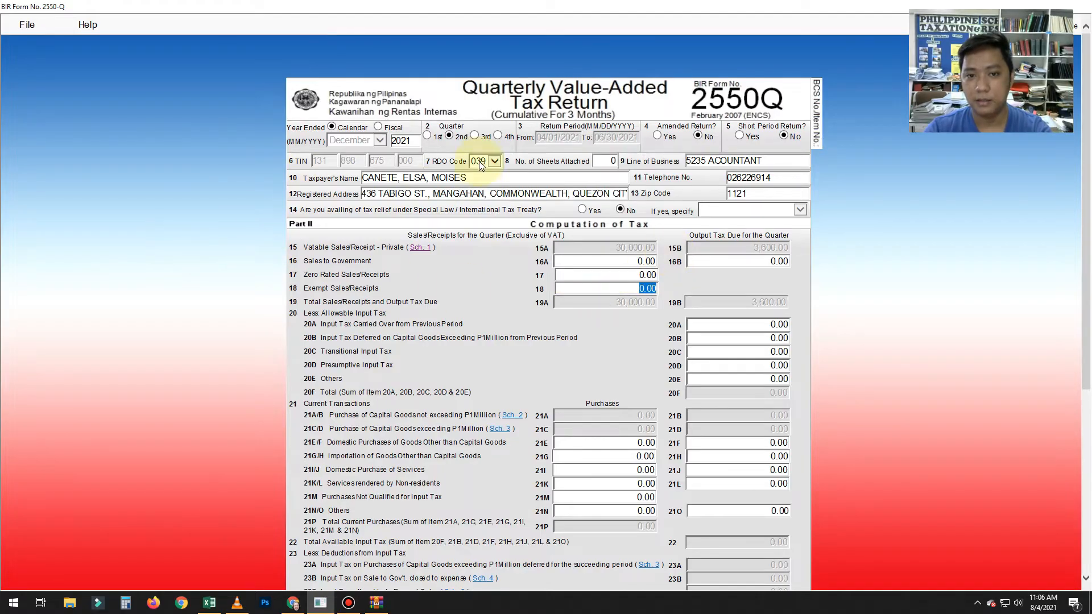
{"action": "left_click", "coordinate": [623, 324]}
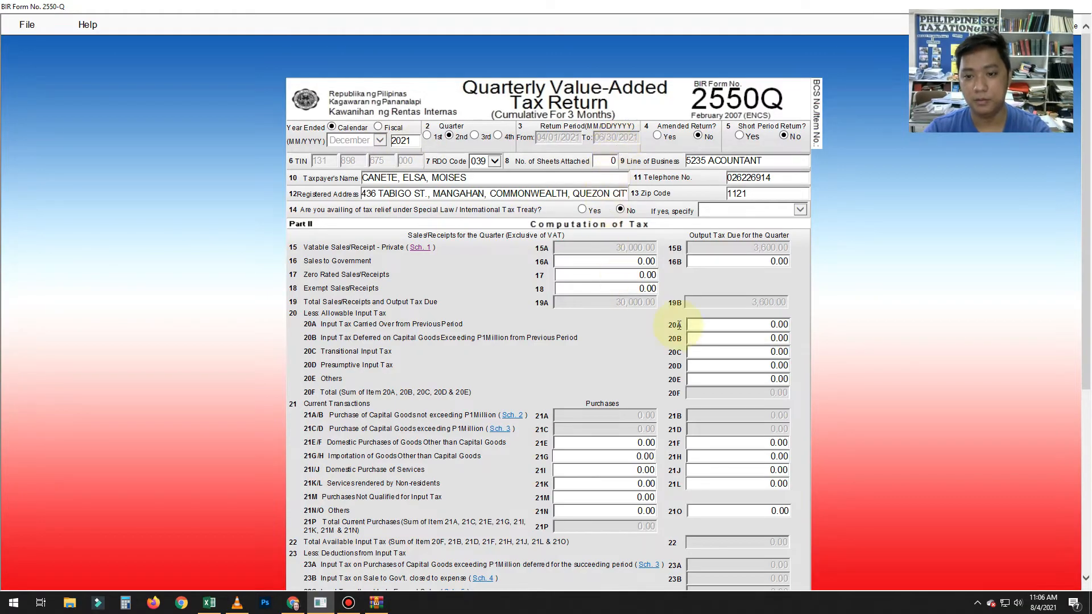
- Set item 20A, Input Tax Carried Over from Previous Period, to 10,000
{"action": "scroll", "coordinate": [595, 403], "scroll_direction": "down", "scroll_amount": 3}
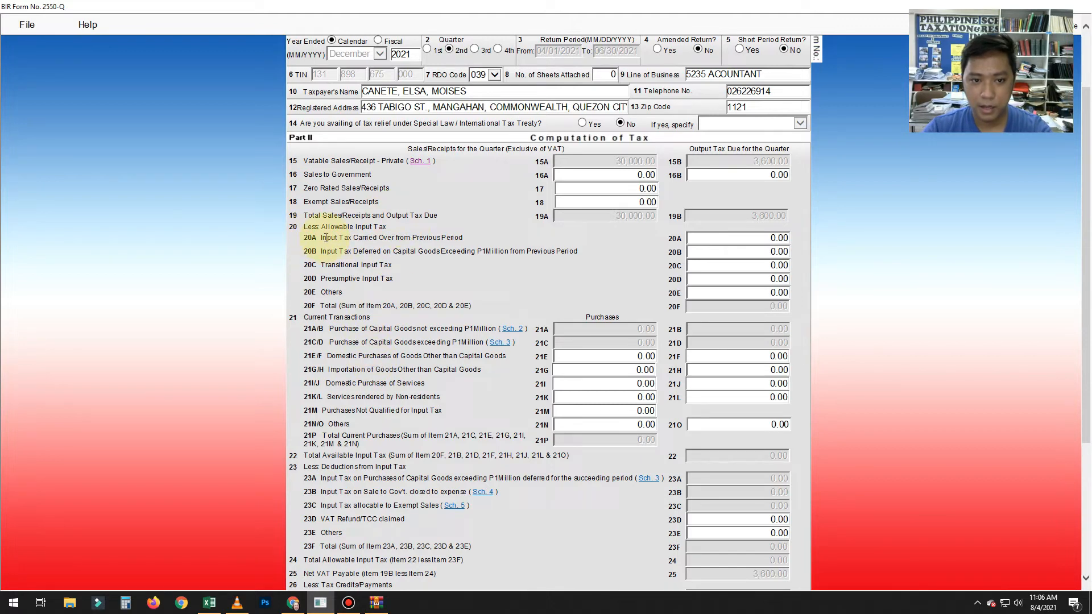
{"action": "left_click", "coordinate": [710, 240]}
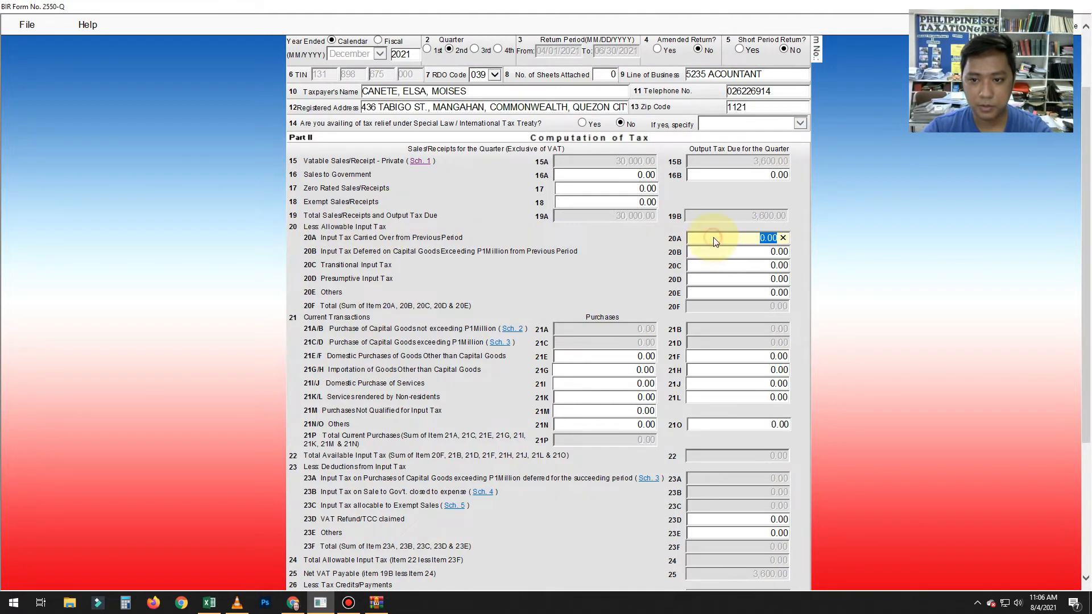
{"action": "scroll", "coordinate": [862, 305], "scroll_direction": "up", "scroll_amount": 3}
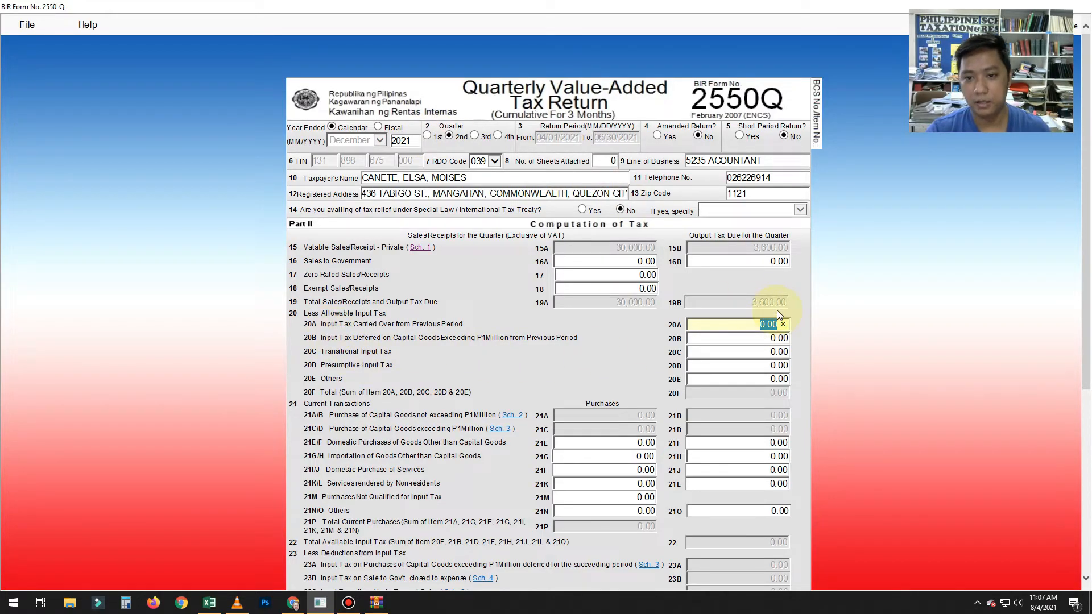
{"action": "type", "text": "10"}
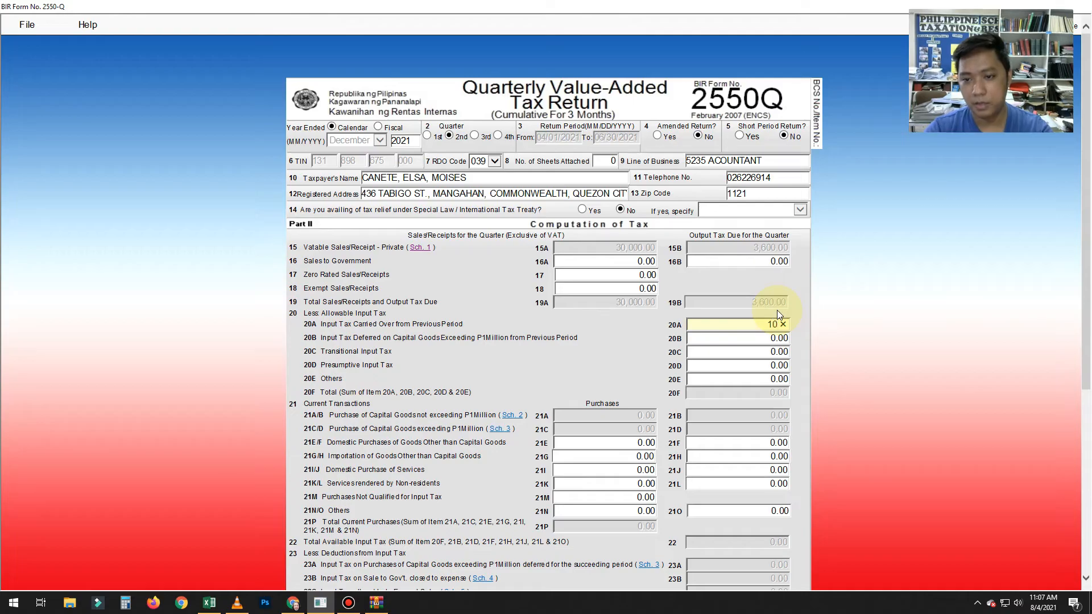
{"action": "type", "text": ",000"}
{"action": "key", "text": "Tab"}
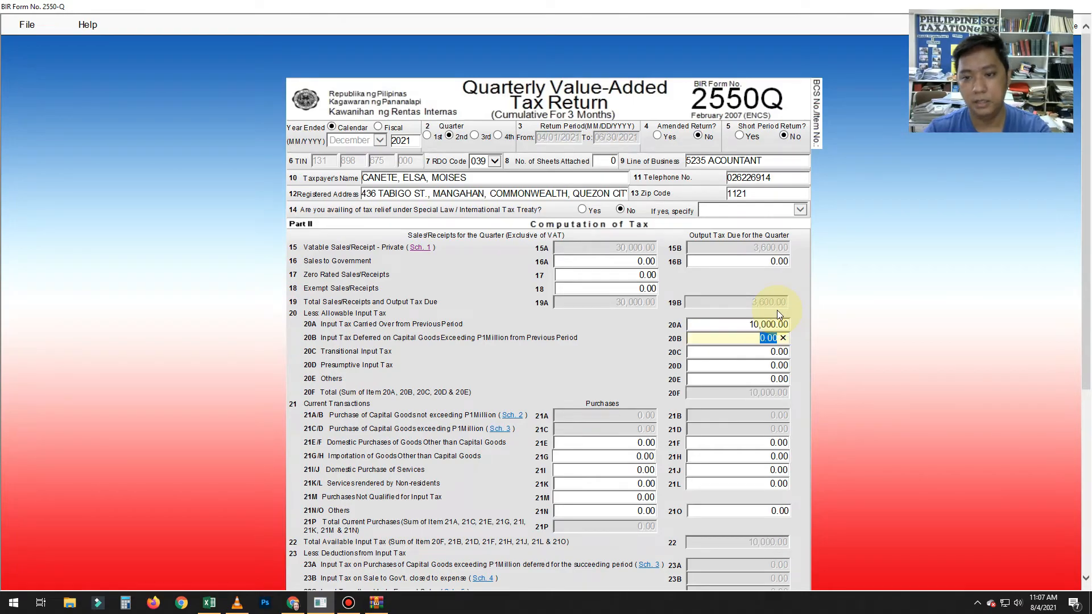
- Set item 21E, Domestic Purchases of Goods Other than Capital Goods, to 15,000
{"action": "scroll", "coordinate": [346, 414], "scroll_direction": "down", "scroll_amount": 3}
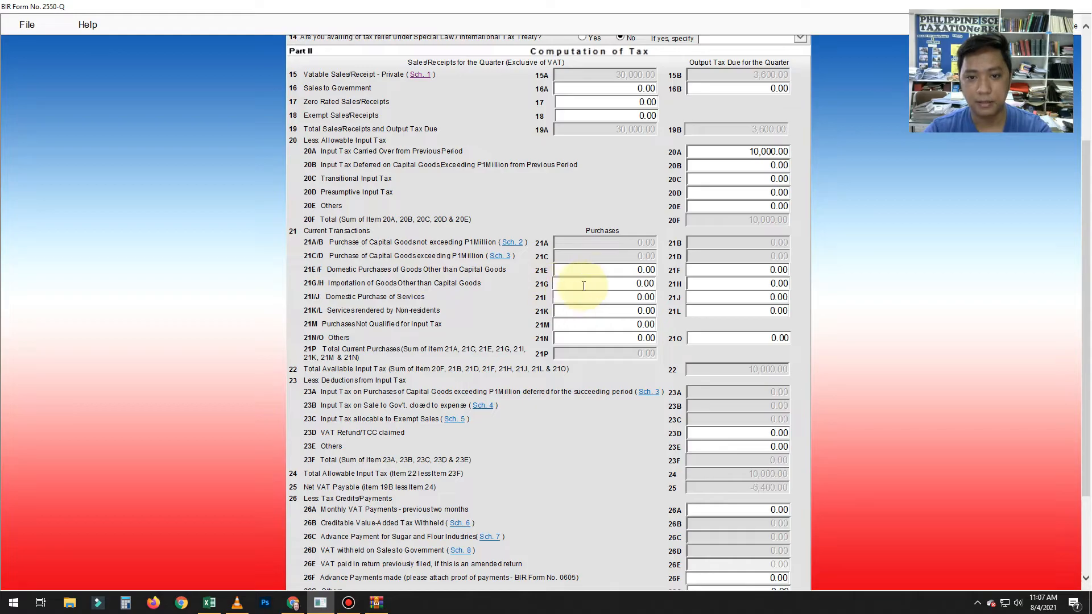
{"action": "left_click", "coordinate": [599, 277]}
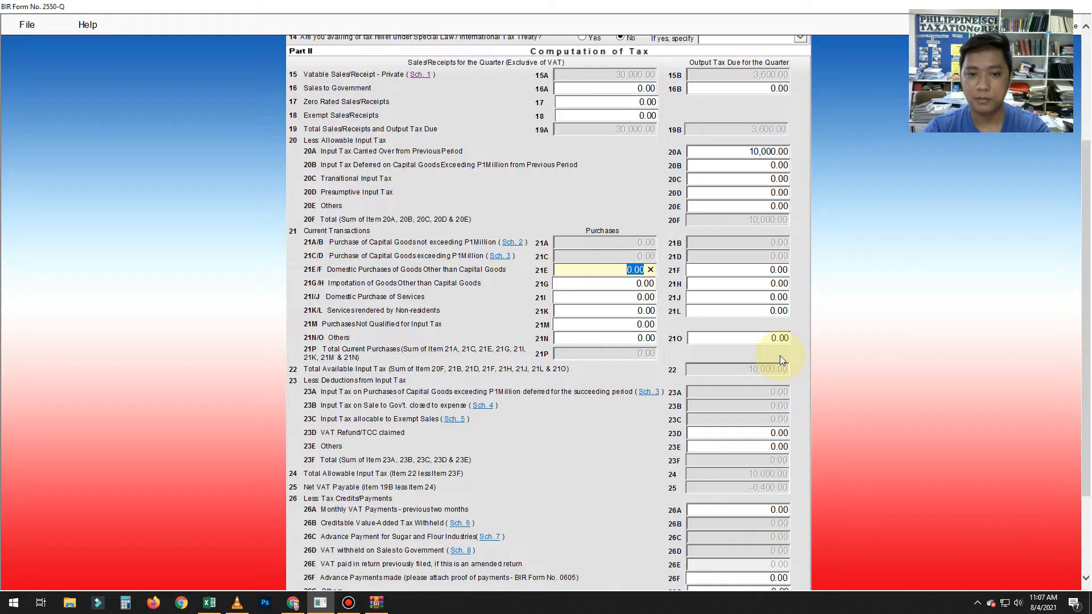
{"action": "type", "text": "150000"}
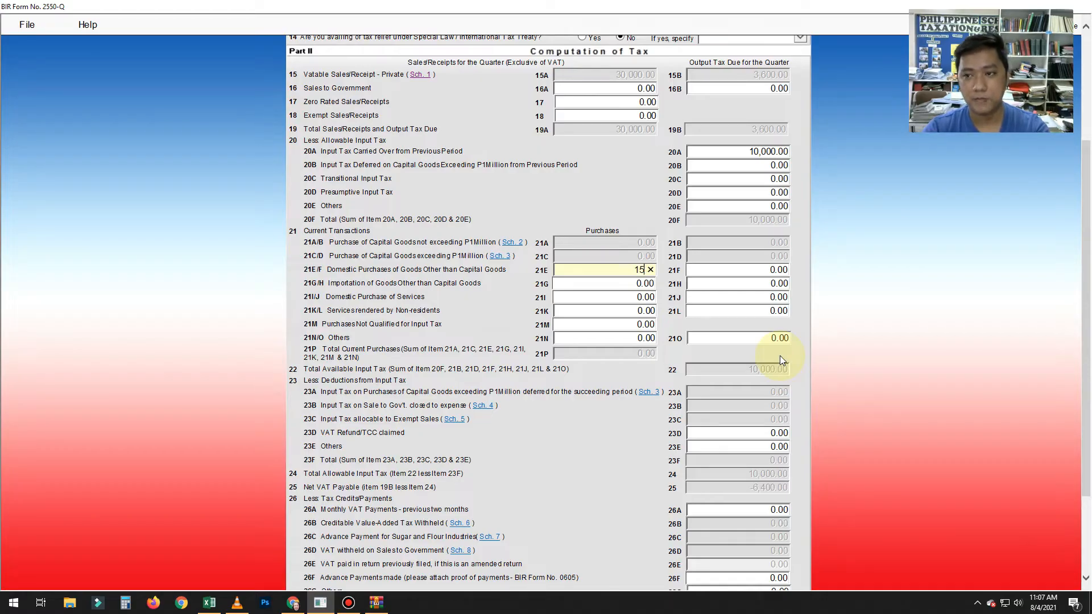
{"action": "key", "text": "Tab"}
{"action": "key", "text": "Tab"}
{"action": "key", "text": "Tab"}
{"action": "key", "text": "Tab"}
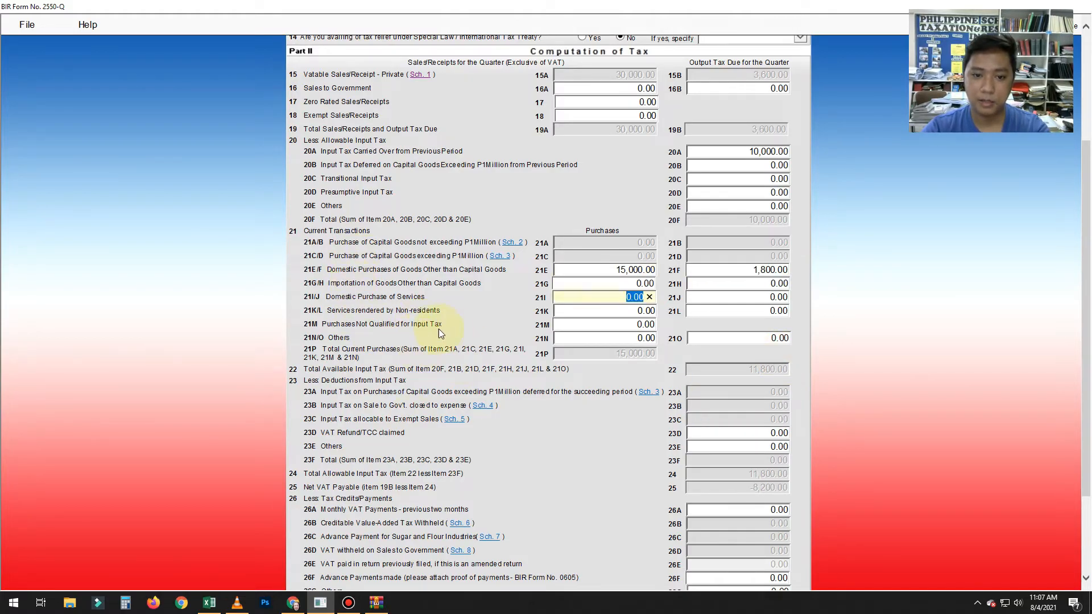
- Set item 21M, Purchases Not Qualified for Input Tax, to 5,000
{"action": "left_click", "coordinate": [595, 325]}
{"action": "left_click_drag", "start_coordinate": [331, 271], "coordinate": [453, 312]}
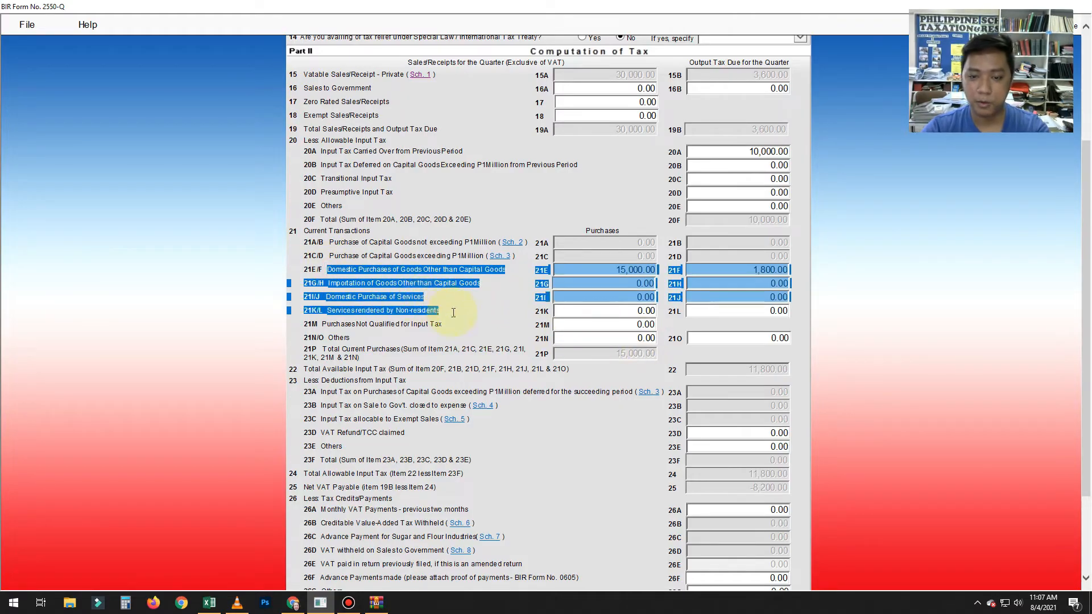
{"action": "left_click", "coordinate": [629, 283]}
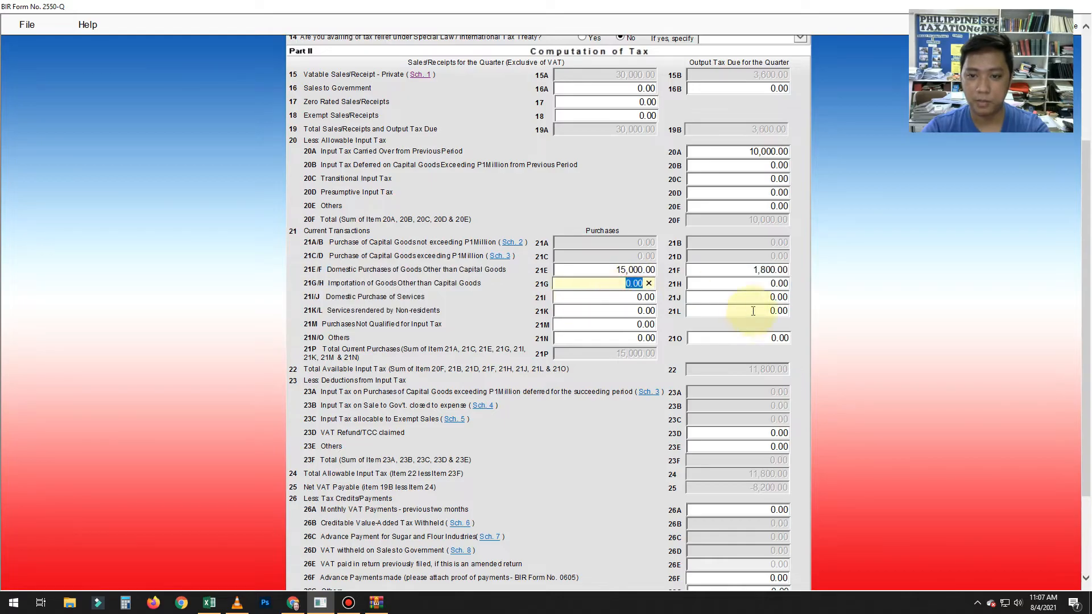
{"action": "key", "text": "Tab"}
{"action": "key", "text": "Tab"}
{"action": "key", "text": "Tab"}
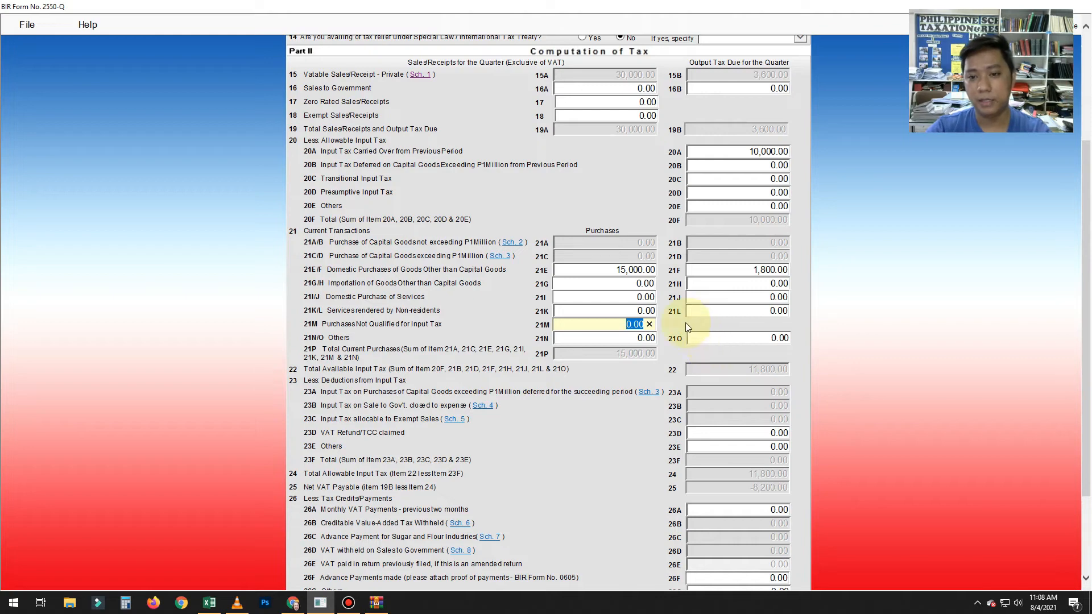
{"action": "type", "text": "5,00"}
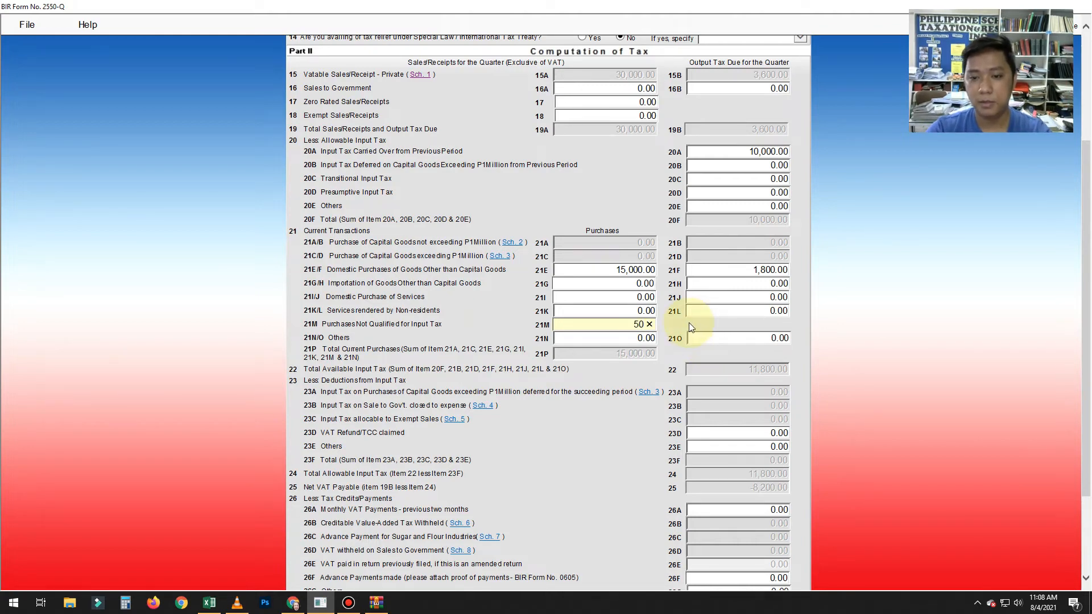
{"action": "type", "text": "0"}
{"action": "key", "text": "Tab"}
{"action": "key", "text": "Tab"}
{"action": "key", "text": "Tab"}
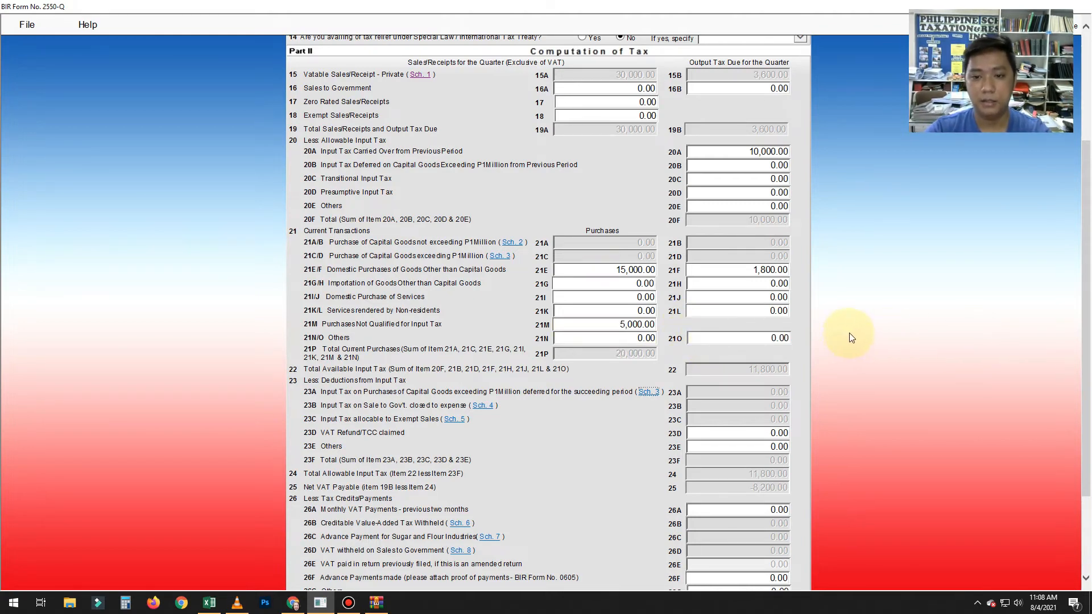
- Review the item 23 deductions from input tax and view Schedule 3 for capital goods exceeding P1 Million without entering anything
{"action": "scroll", "coordinate": [848, 338], "scroll_direction": "down", "scroll_amount": 3}
{"action": "key", "text": "Tab"}
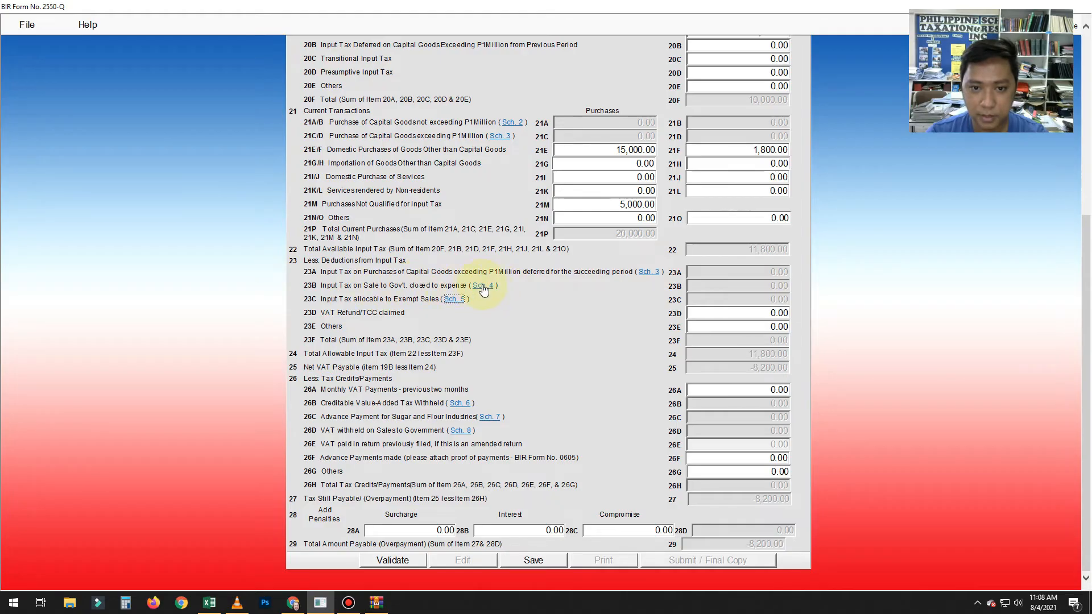
{"action": "scroll", "coordinate": [485, 289], "scroll_direction": "up", "scroll_amount": 1}
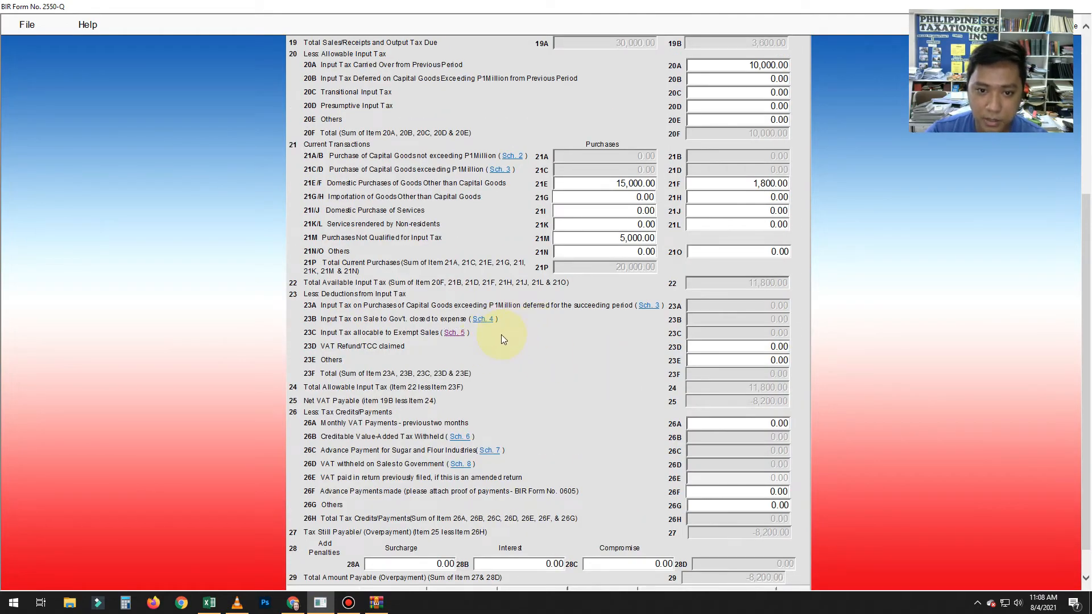
{"action": "left_click", "coordinate": [649, 305]}
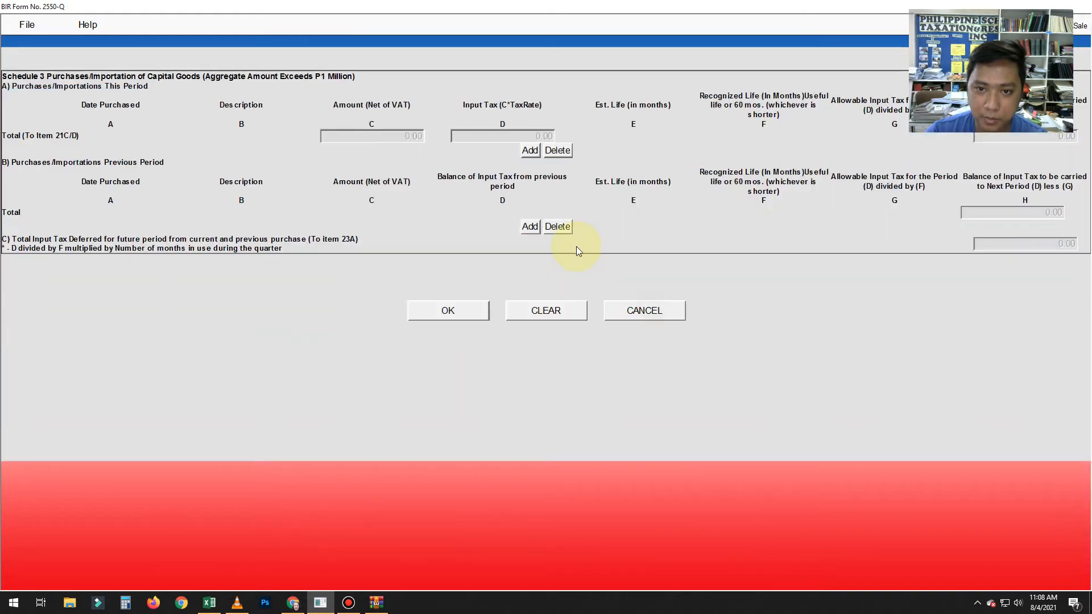
{"action": "left_click", "coordinate": [651, 298]}
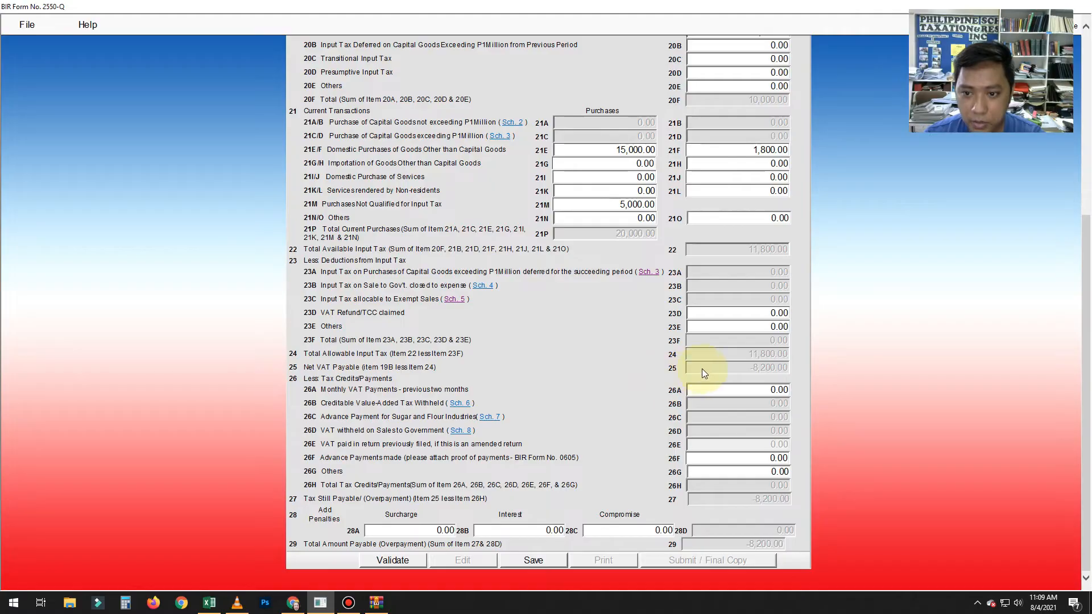
- Compare the sales section with the item 26 tax credits, focusing on item 26A, Monthly VAT Payments - previous two months
{"action": "scroll", "coordinate": [710, 374], "scroll_direction": "up", "scroll_amount": 5}
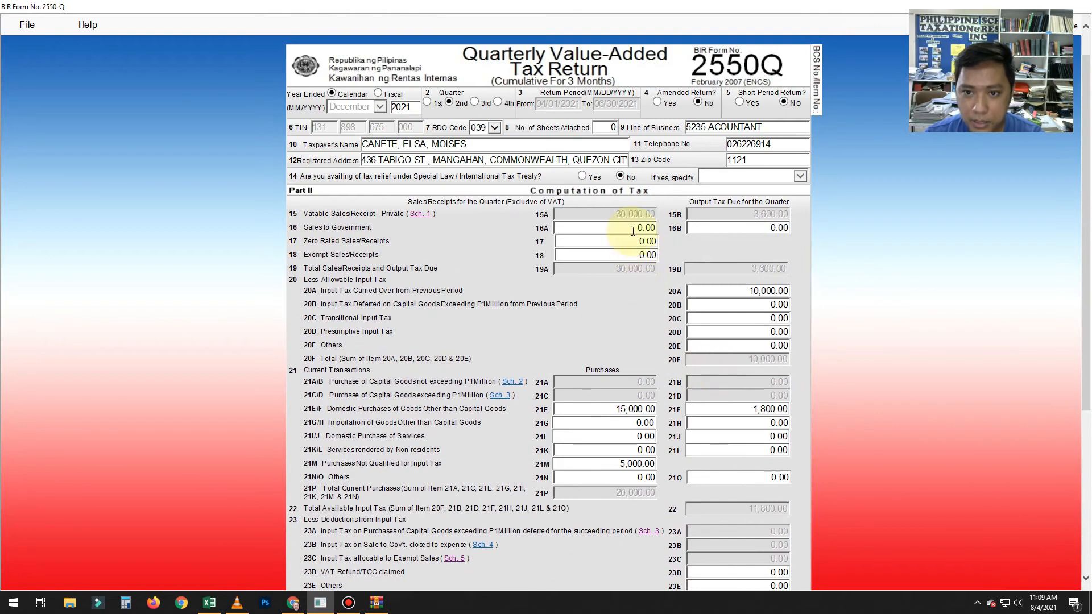
{"action": "scroll", "coordinate": [612, 251], "scroll_direction": "down", "scroll_amount": 5}
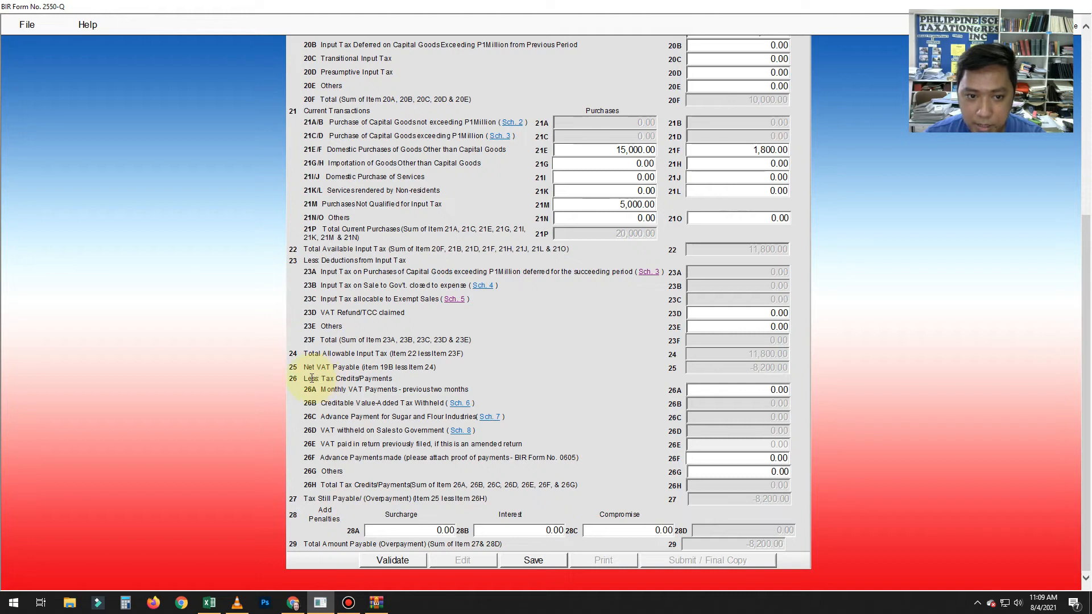
{"action": "left_click_drag", "start_coordinate": [321, 388], "coordinate": [467, 387]}
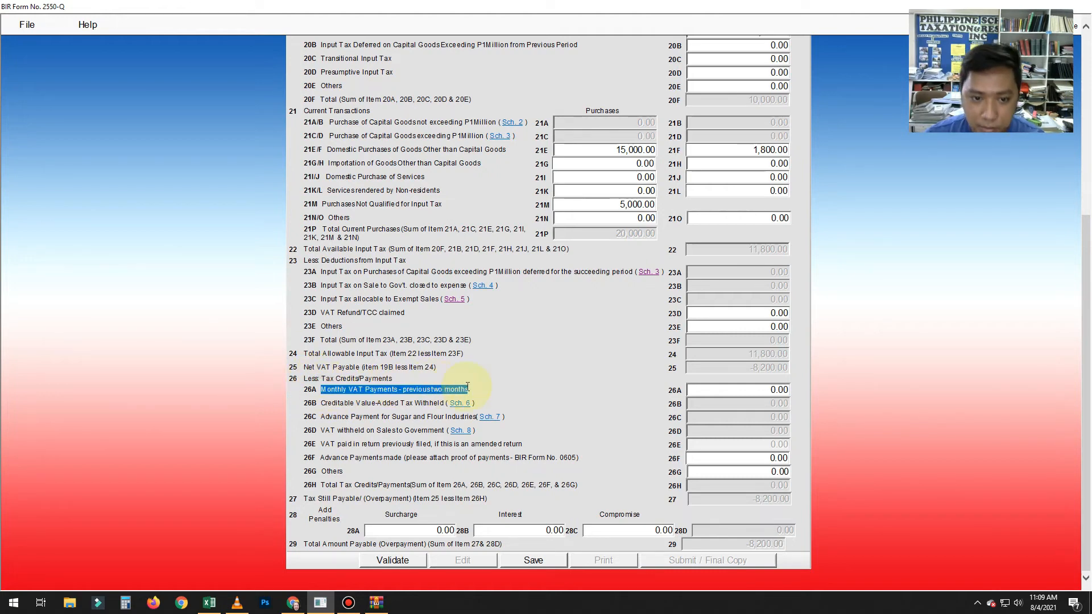
{"action": "left_click", "coordinate": [527, 418]}
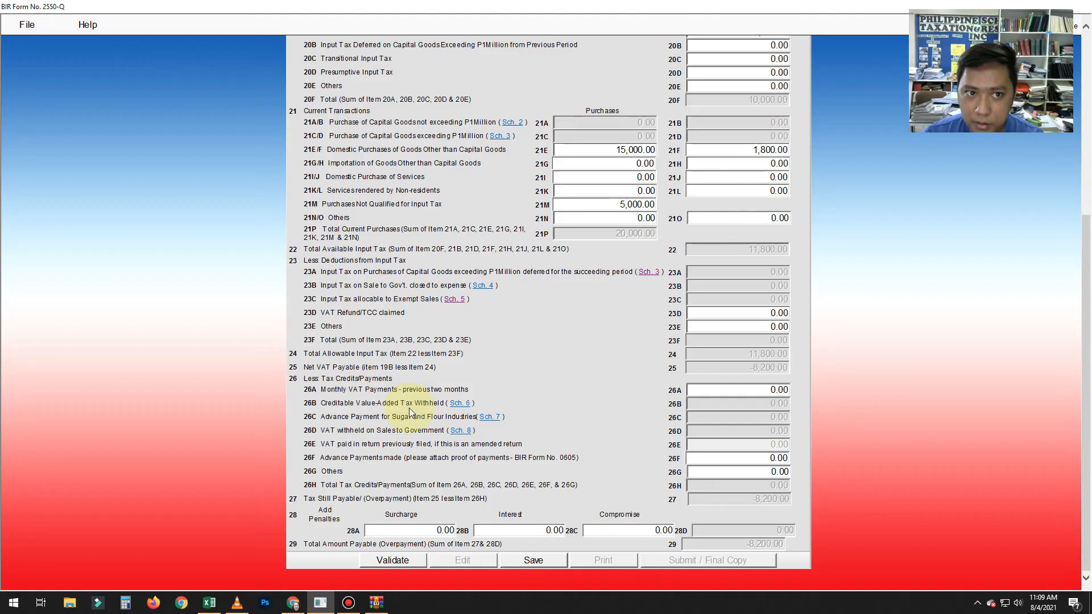
{"action": "scroll", "coordinate": [409, 408], "scroll_direction": "up", "scroll_amount": 5}
{"action": "scroll", "coordinate": [380, 458], "scroll_direction": "down", "scroll_amount": 5}
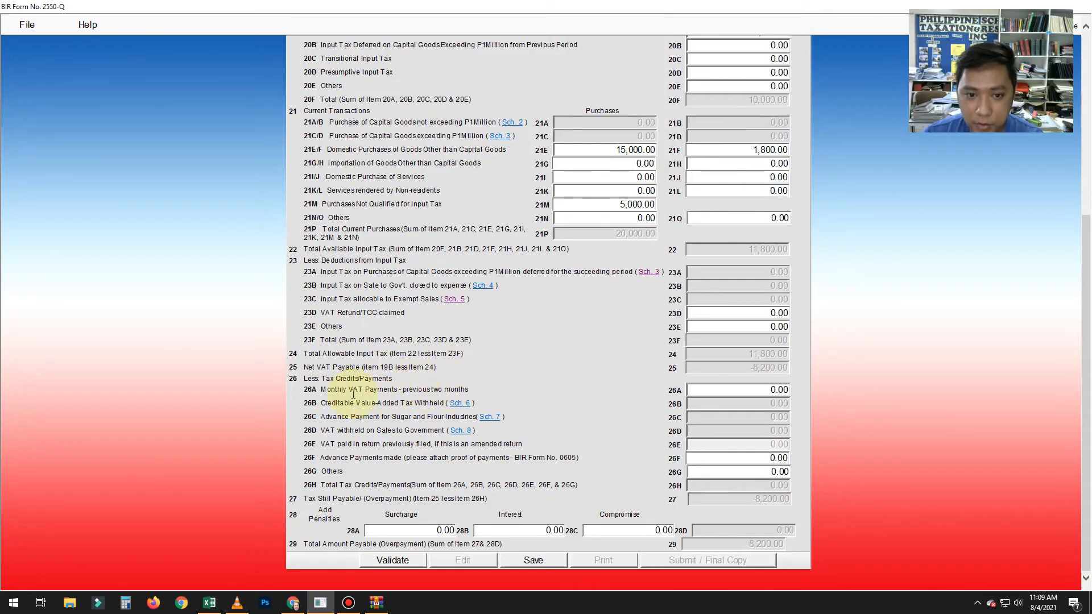
{"action": "left_click", "coordinate": [708, 392]}
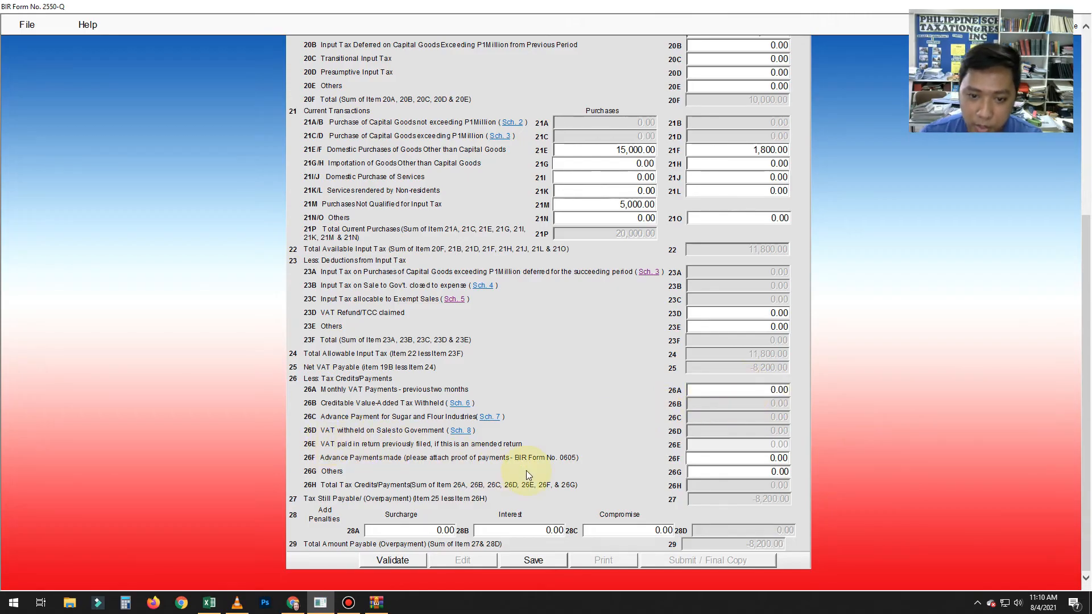
- Check the sales, input tax and tax payable items of the return and validate the form
{"action": "scroll", "coordinate": [528, 470], "scroll_direction": "up", "scroll_amount": 5}
{"action": "scroll", "coordinate": [668, 299], "scroll_direction": "down", "scroll_amount": 5}
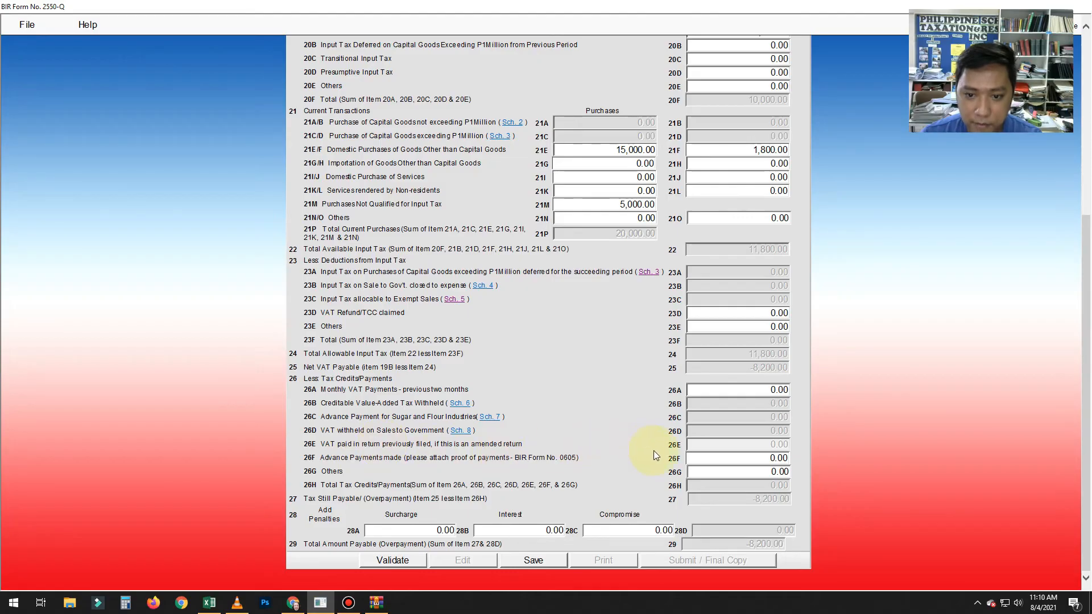
{"action": "scroll", "coordinate": [768, 450], "scroll_direction": "up", "scroll_amount": 5}
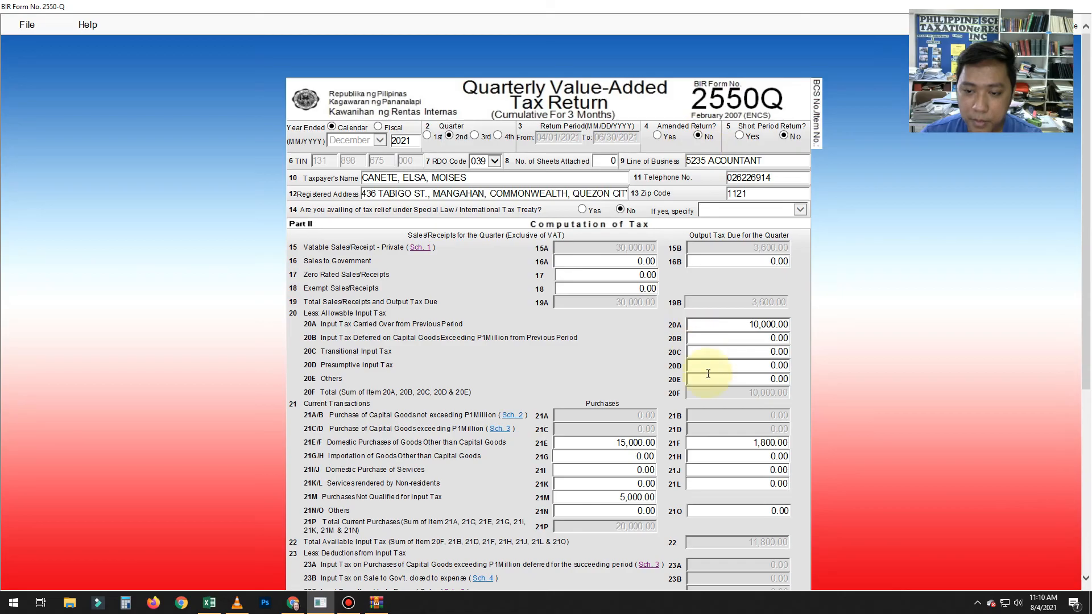
{"action": "scroll", "coordinate": [707, 366], "scroll_direction": "down", "scroll_amount": 5}
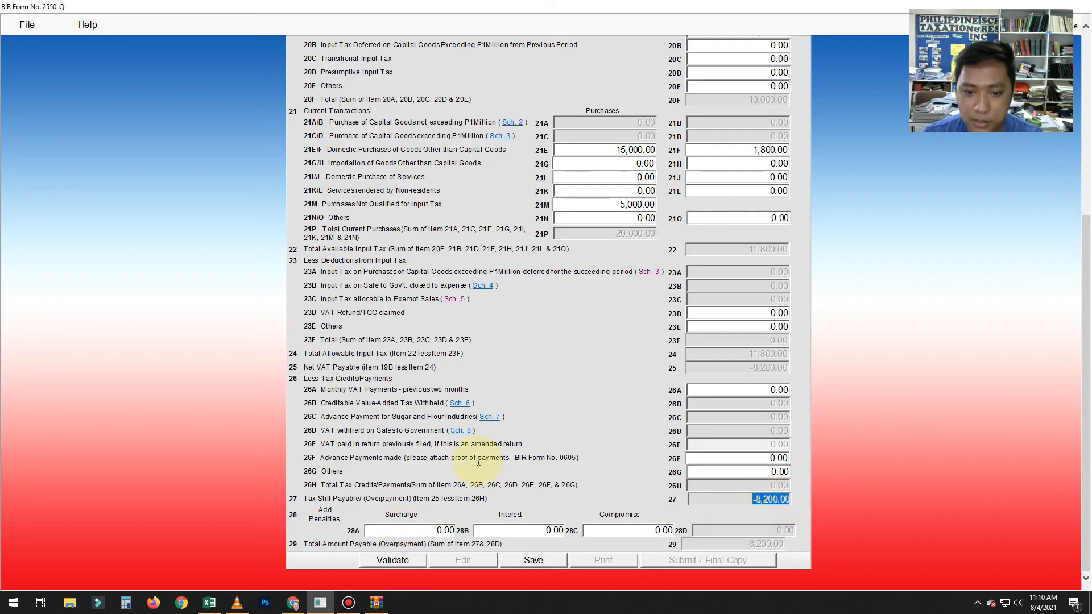
{"action": "left_click", "coordinate": [405, 562]}
{"action": "left_click", "coordinate": [655, 357]}
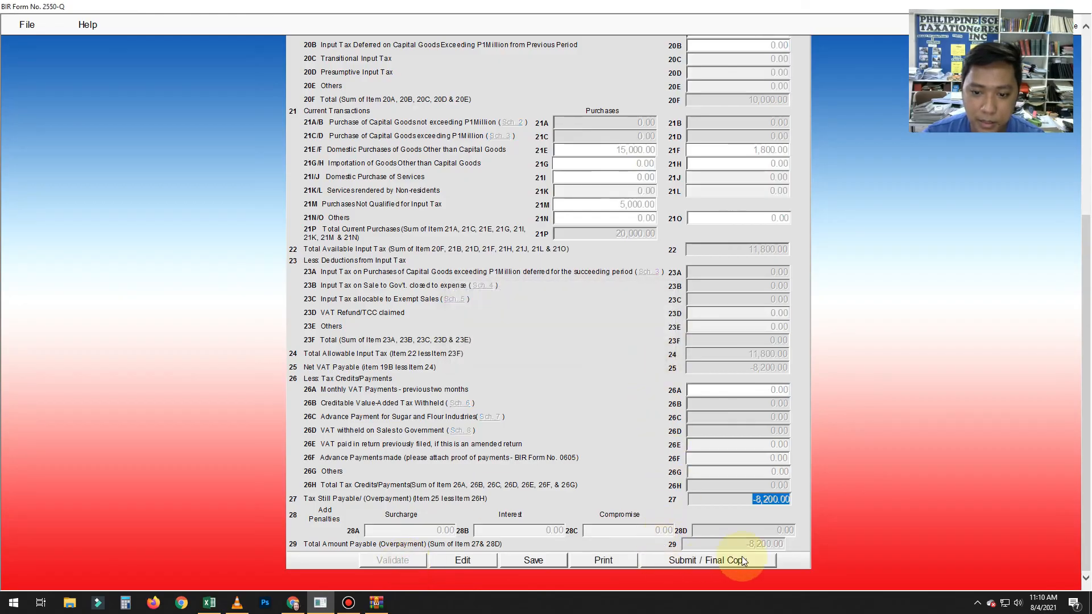
- Start submitting the final copy of the return and cancel at the submission confirmation
{"action": "left_click", "coordinate": [721, 566]}
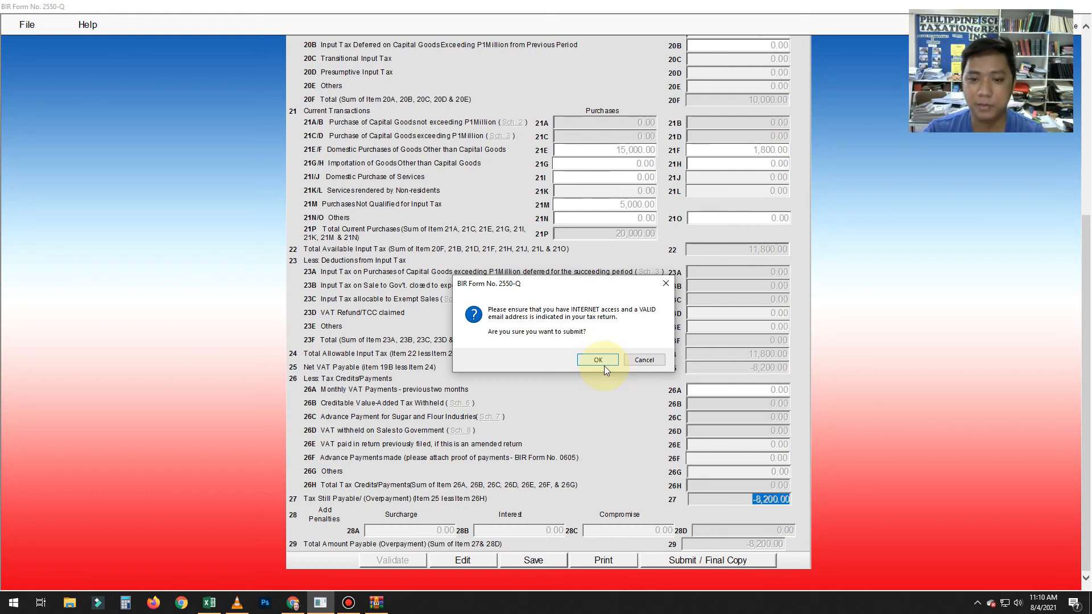
{"action": "left_click", "coordinate": [645, 360]}
- Review the validated return from the taxpayer header through the total amount payable in item 29
{"action": "scroll", "coordinate": [663, 365], "scroll_direction": "up", "scroll_amount": 5}
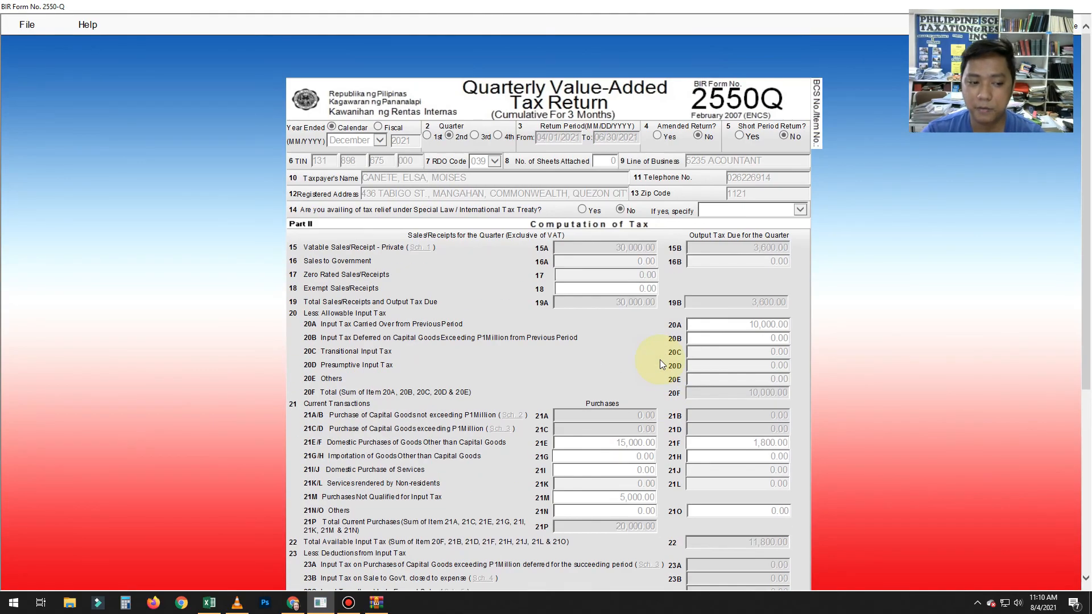
{"action": "scroll", "coordinate": [773, 263], "scroll_direction": "down", "scroll_amount": 5}
{"action": "scroll", "coordinate": [790, 299], "scroll_direction": "up", "scroll_amount": 5}
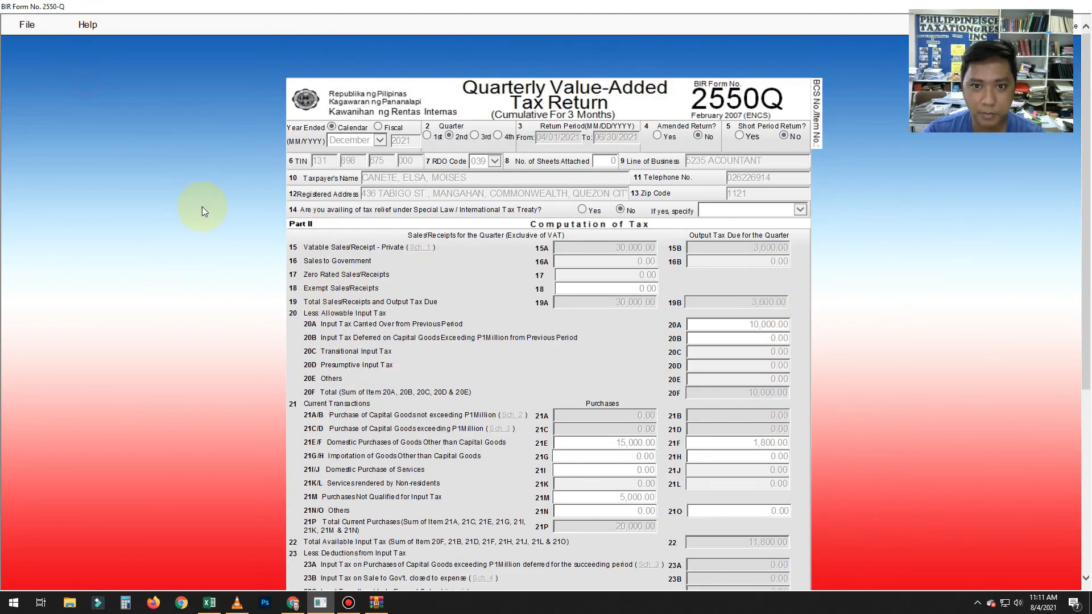
{"action": "scroll", "coordinate": [385, 334], "scroll_direction": "down", "scroll_amount": 5}
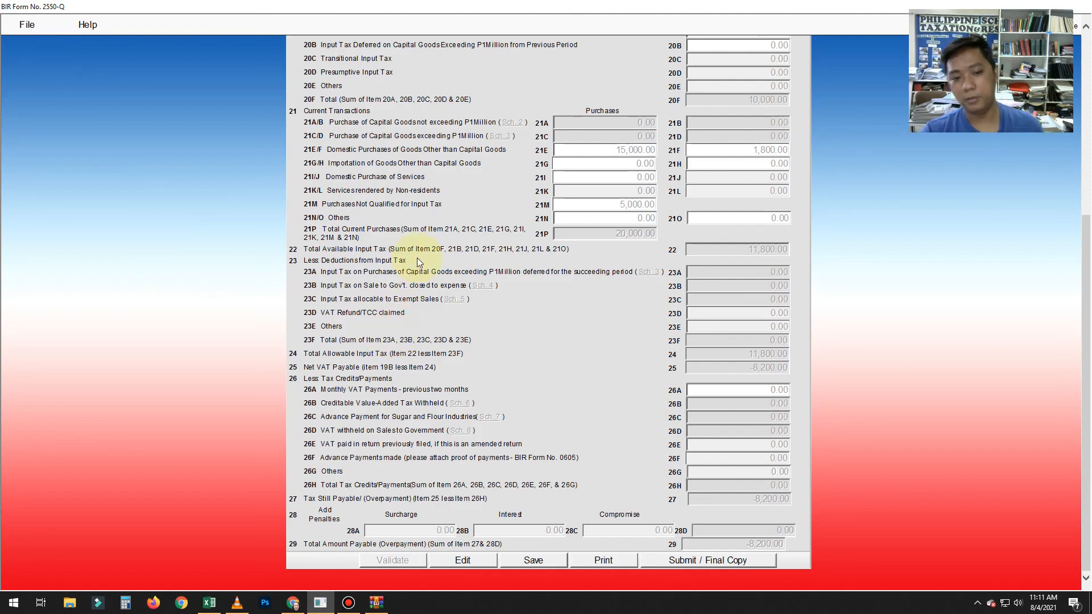
{"action": "left_click", "coordinate": [462, 560]}
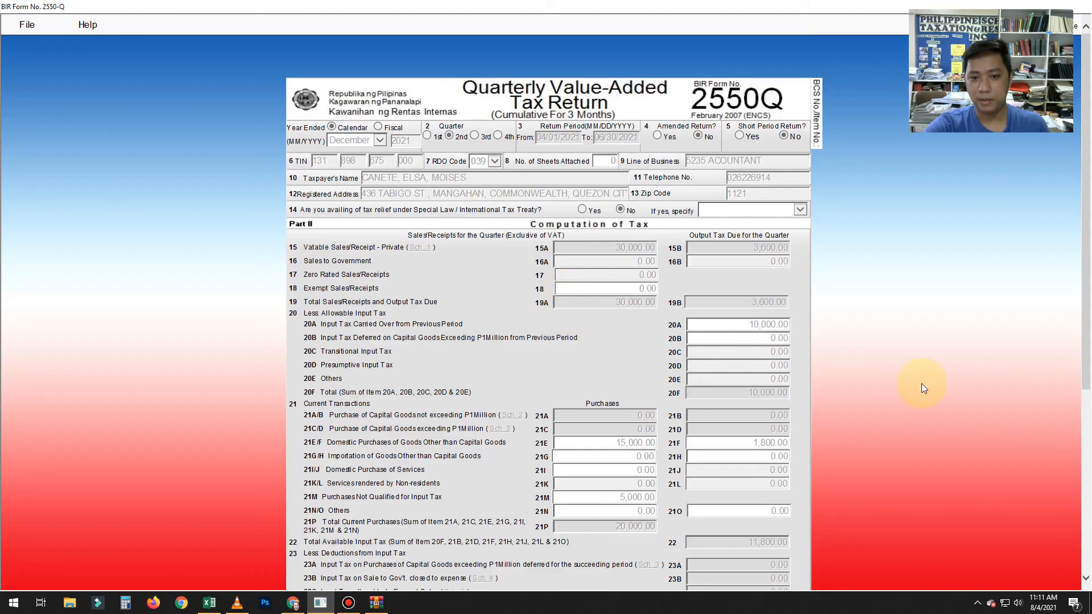
{"action": "left_click", "coordinate": [247, 378]}
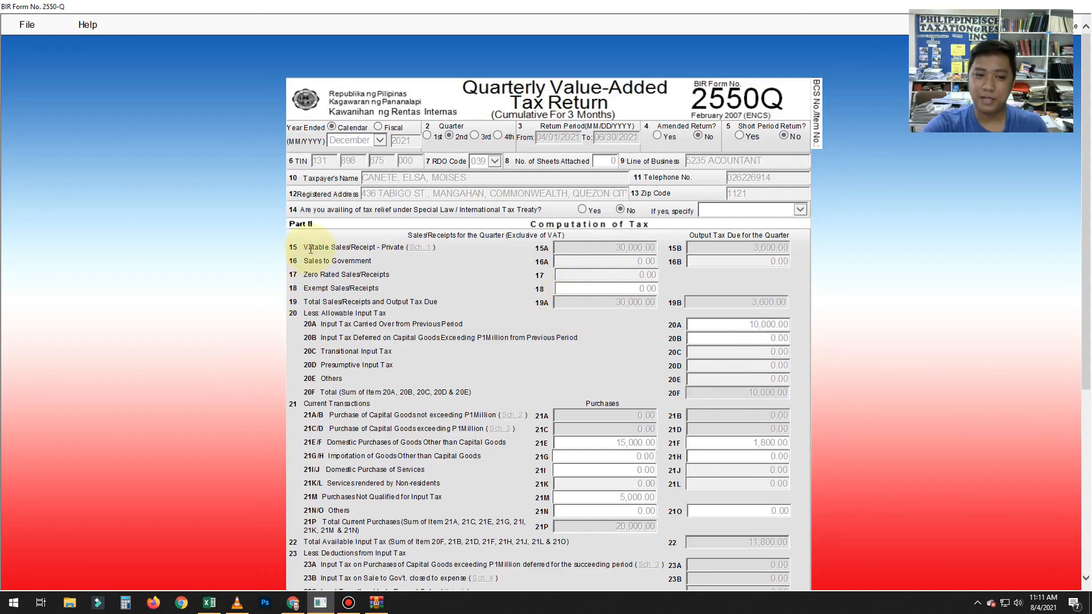